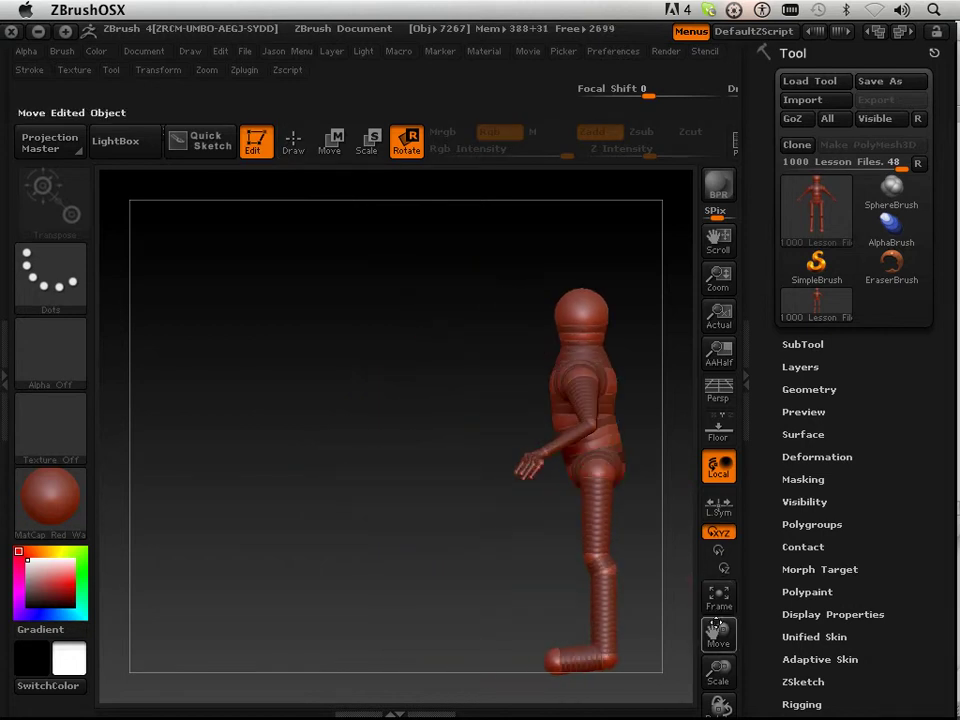
Step: Rotate the waist and abdomen links to arch the figure's torso, and tilt the head at the neck
left_click_drag(718, 632, 617, 581)
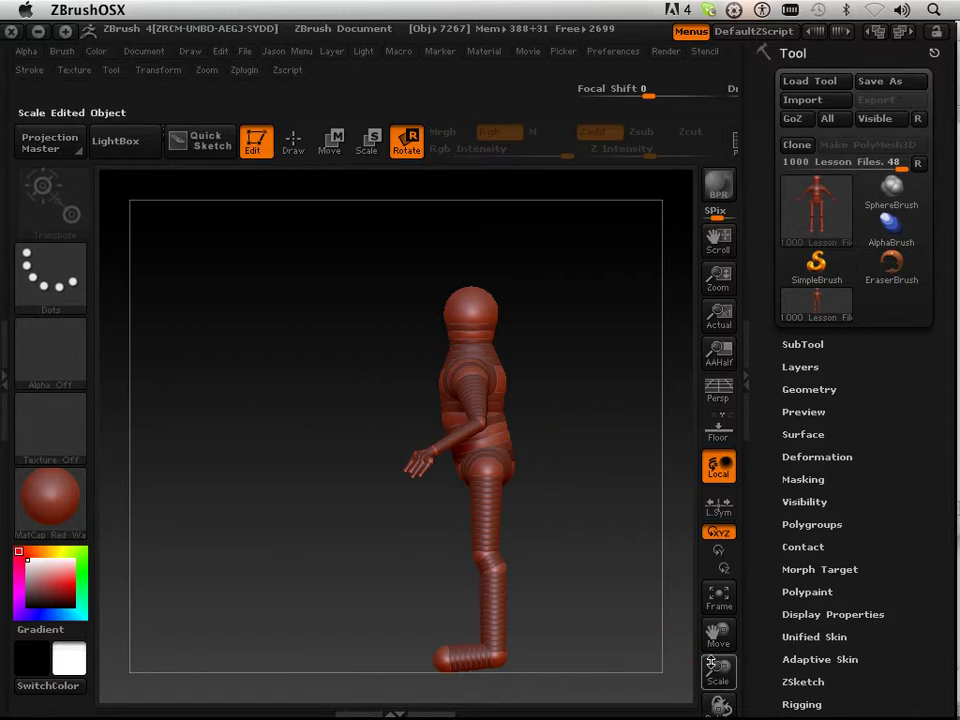
left_click_drag(718, 668, 645, 570)
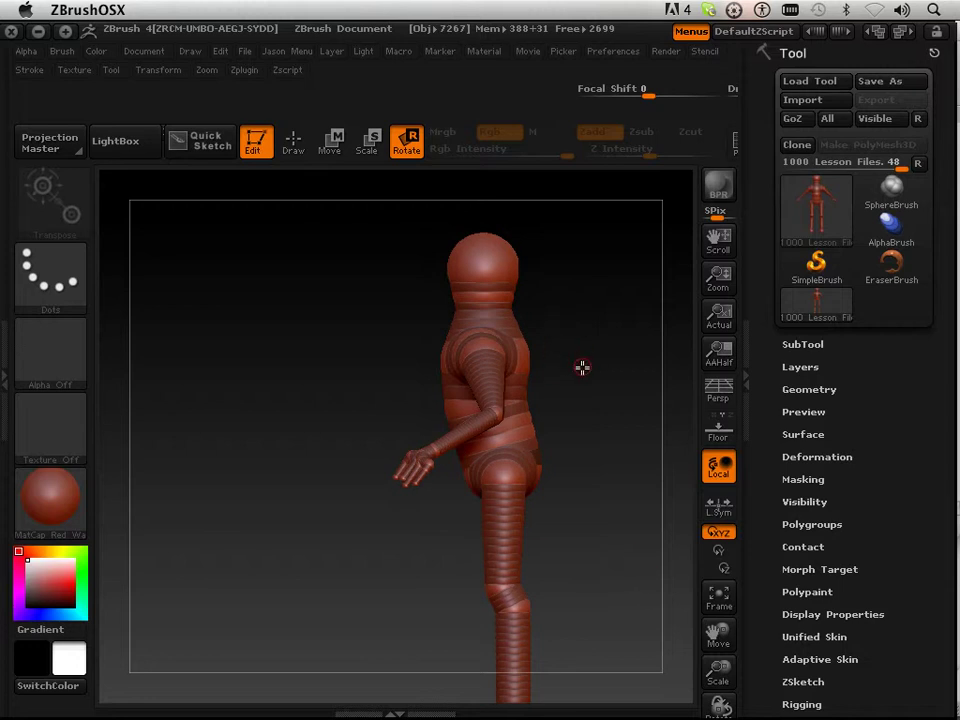
left_click_drag(569, 389, 578, 400)
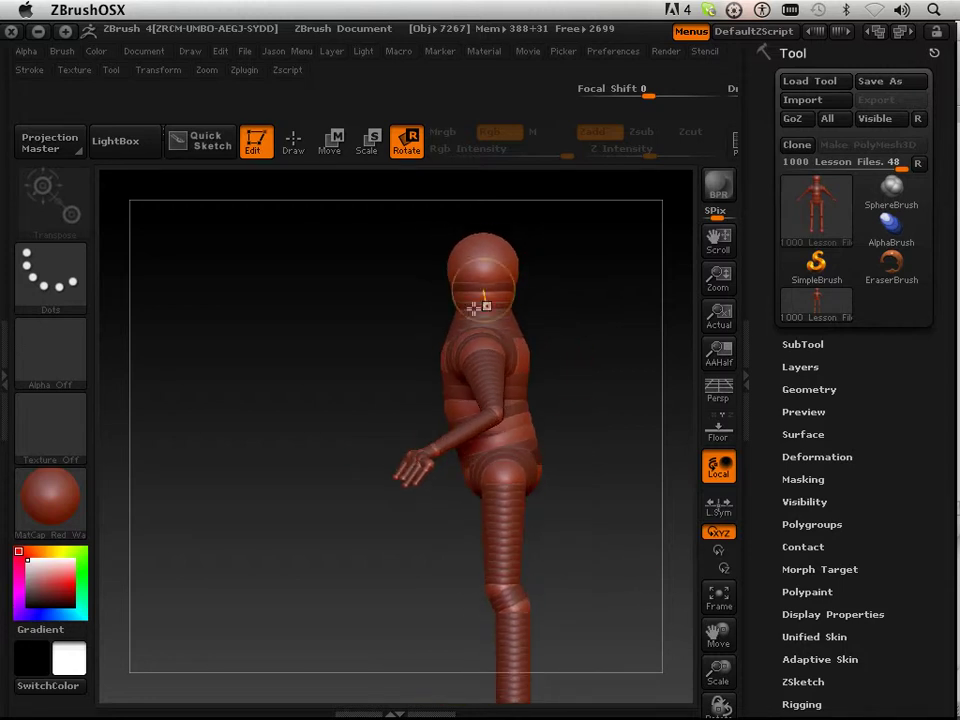
left_click_drag(475, 306, 309, 414)
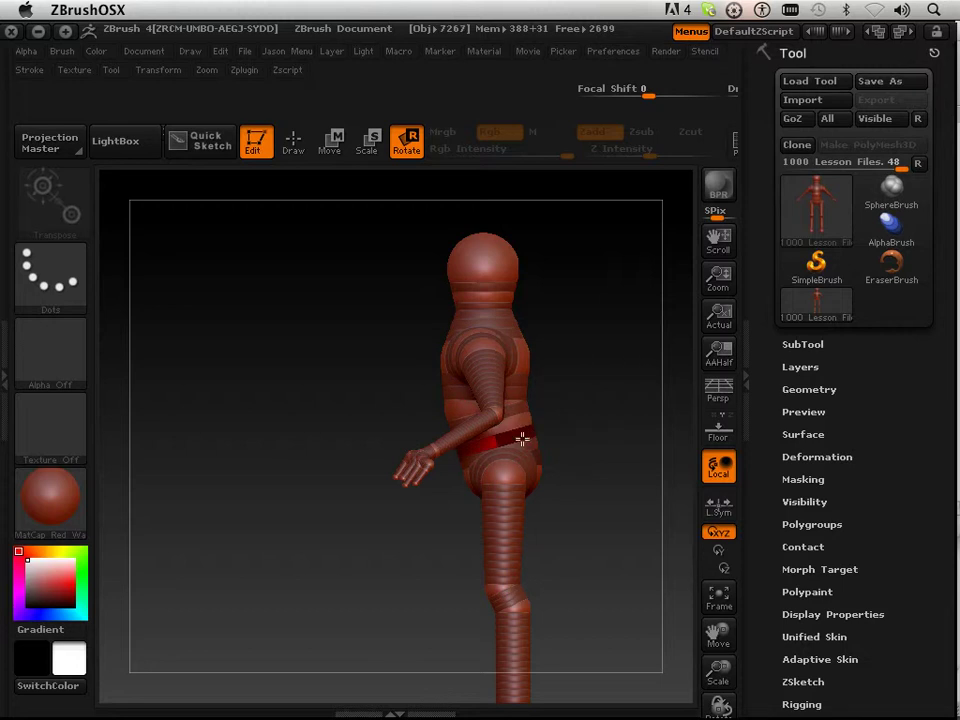
mouse_move(523, 412)
left_mouse_down()
mouse_move(532, 413)
mouse_move(517, 406)
mouse_move(530, 420)
mouse_move(507, 404)
left_mouse_up()
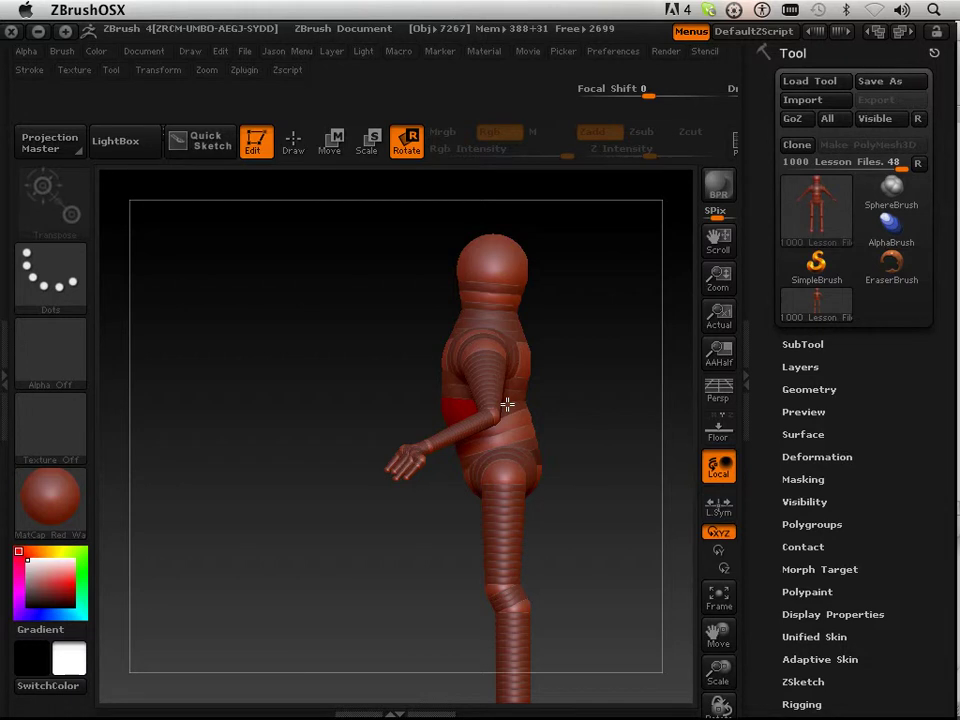
left_click_drag(507, 404, 404, 426)
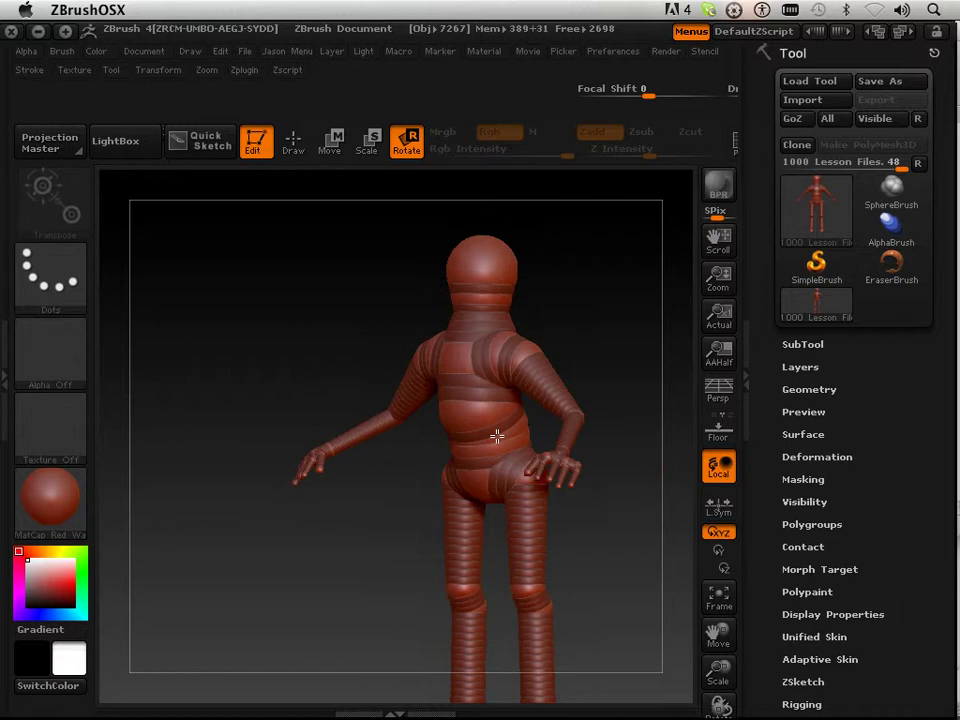
mouse_move(454, 456)
left_mouse_down()
mouse_move(489, 456)
mouse_move(482, 467)
mouse_move(510, 417)
mouse_move(369, 334)
mouse_move(546, 348)
mouse_move(489, 326)
mouse_move(513, 351)
left_mouse_up()
left_click_drag(583, 329, 493, 304)
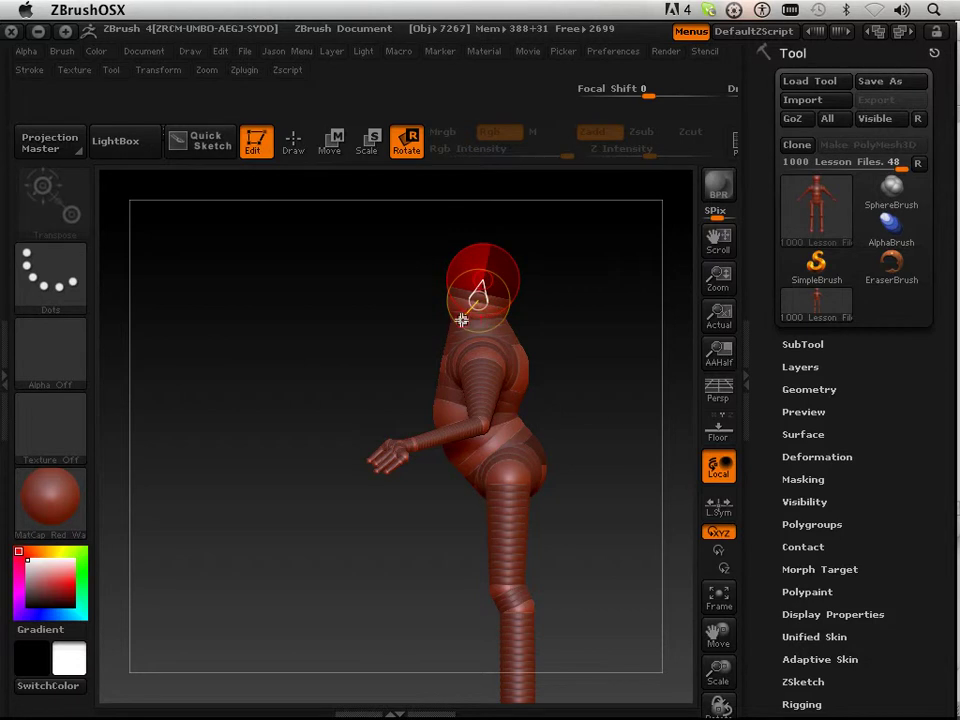
left_click_drag(445, 320, 445, 318)
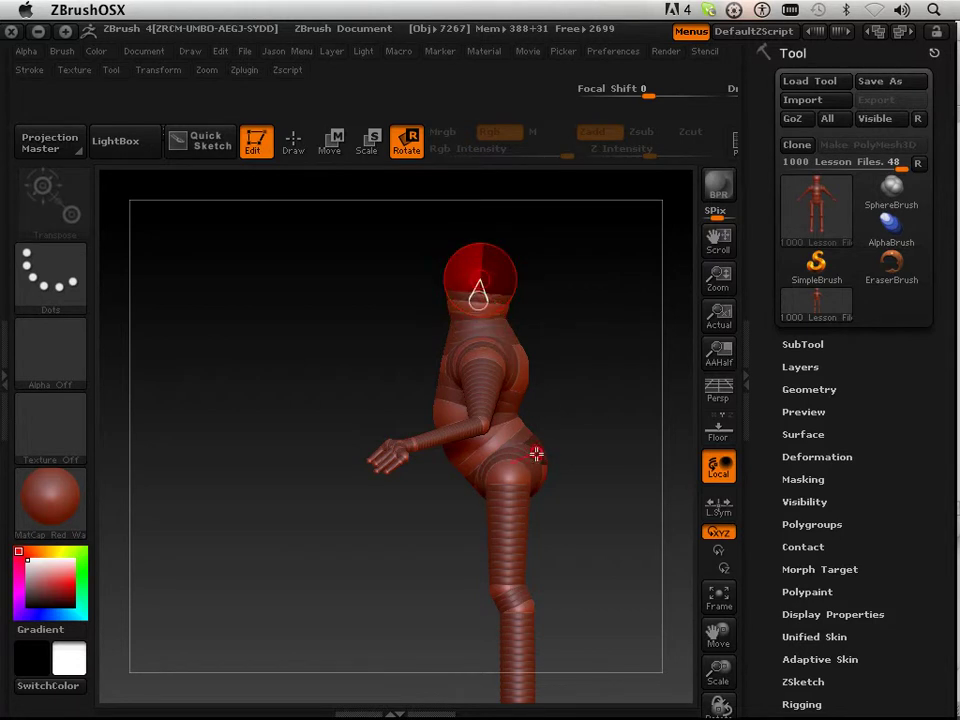
Step: Rotate the thighs forward and the lower legs backward, and lean the upper body forward at the hips
left_click_drag(507, 589, 509, 517)
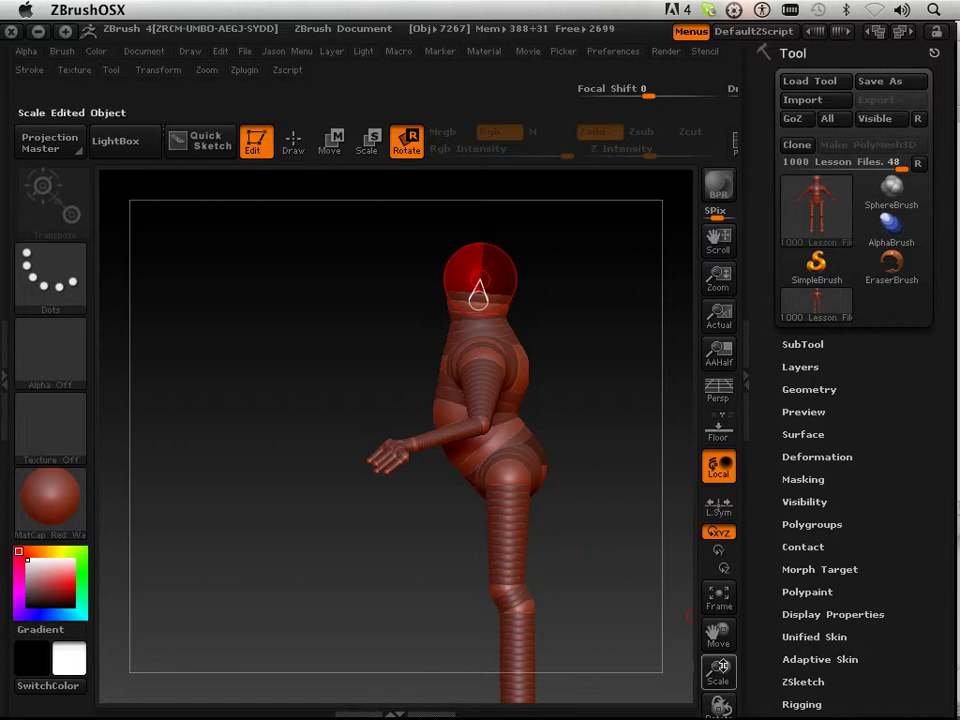
left_click_drag(721, 672, 715, 662)
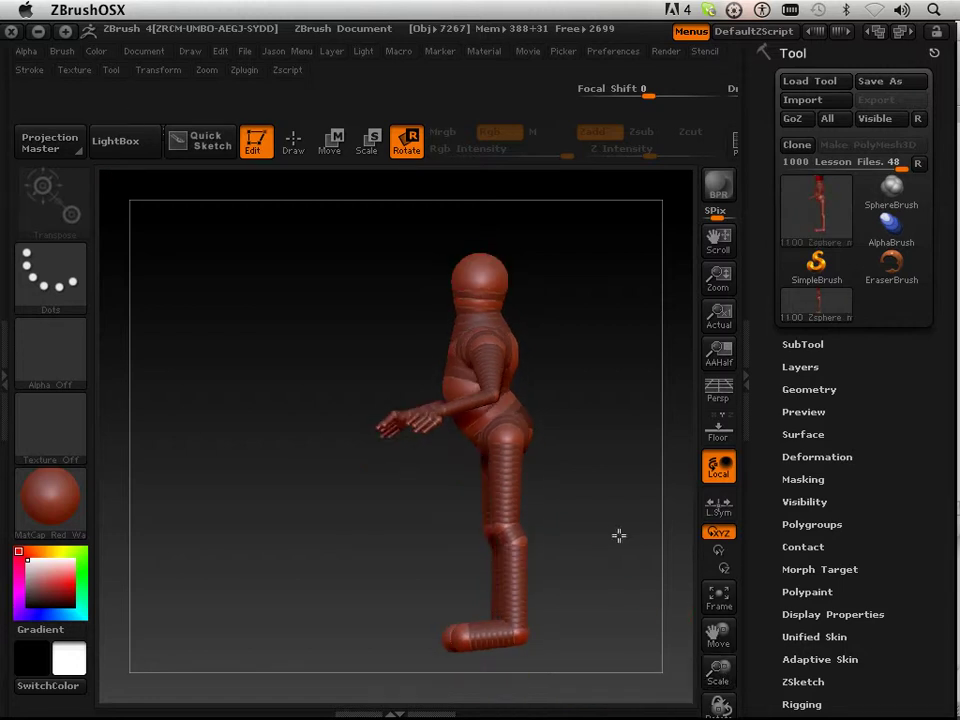
left_click_drag(509, 491, 469, 480)
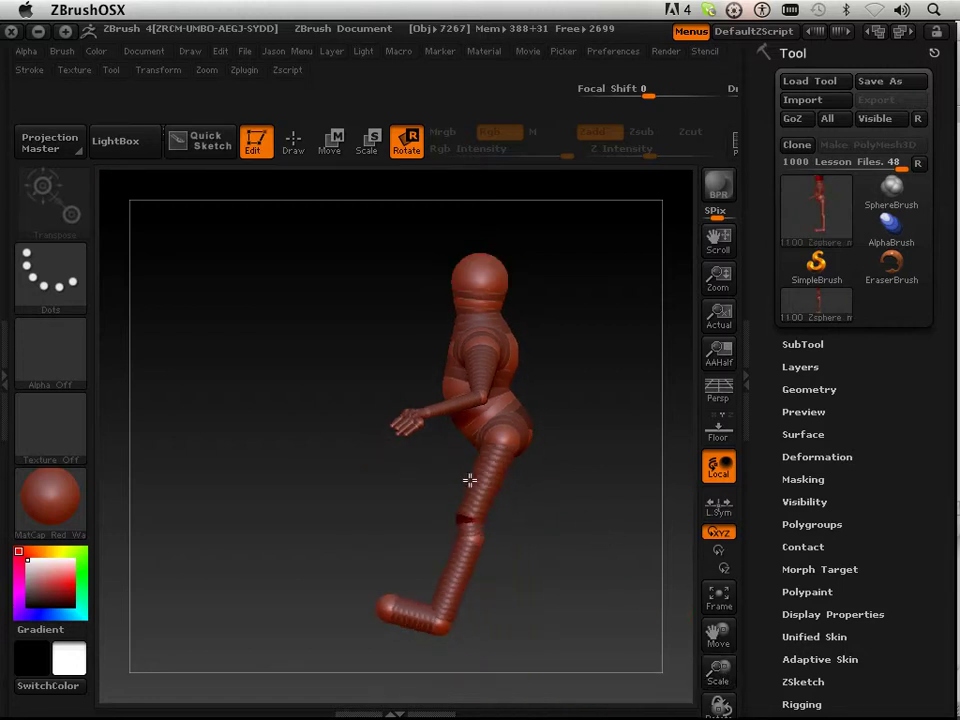
left_click_drag(462, 563, 564, 529)
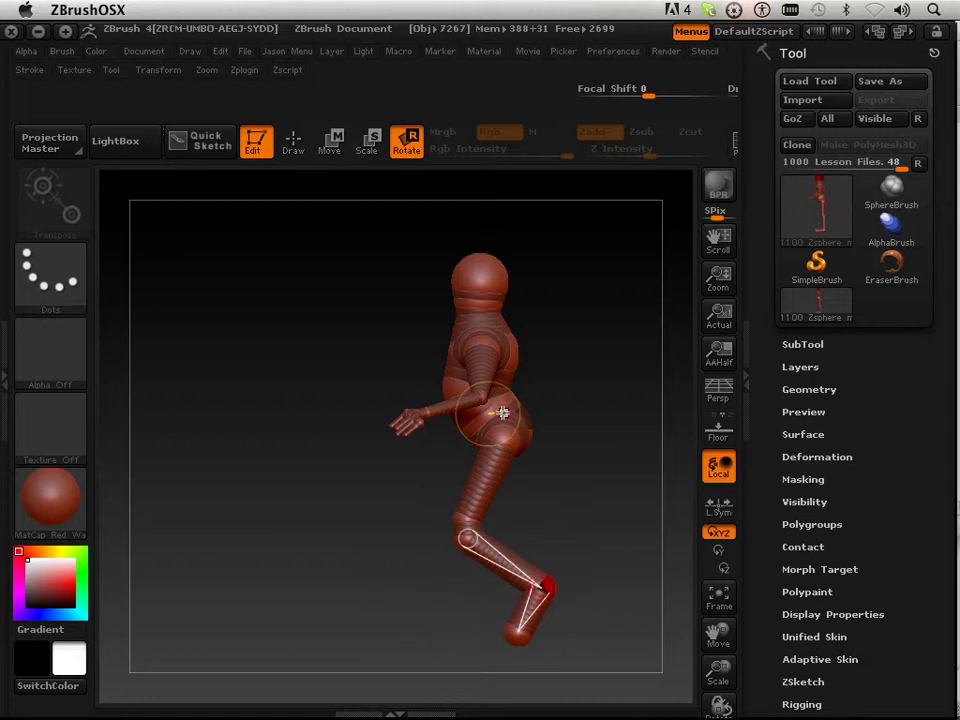
mouse_move(502, 413)
left_mouse_down()
mouse_move(472, 420)
mouse_move(466, 410)
mouse_move(480, 386)
mouse_move(491, 402)
left_mouse_up()
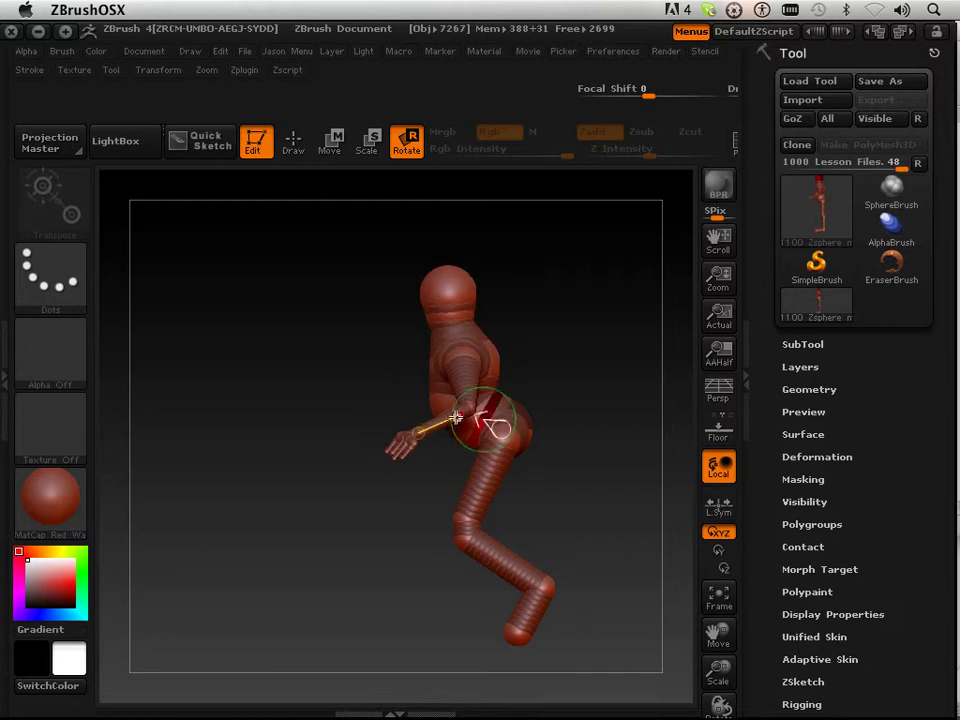
Step: Lengthen the upper arms and forearms by moving the elbow and wrist links down and forward
left_click(336, 150)
left_click_drag(420, 434, 385, 493)
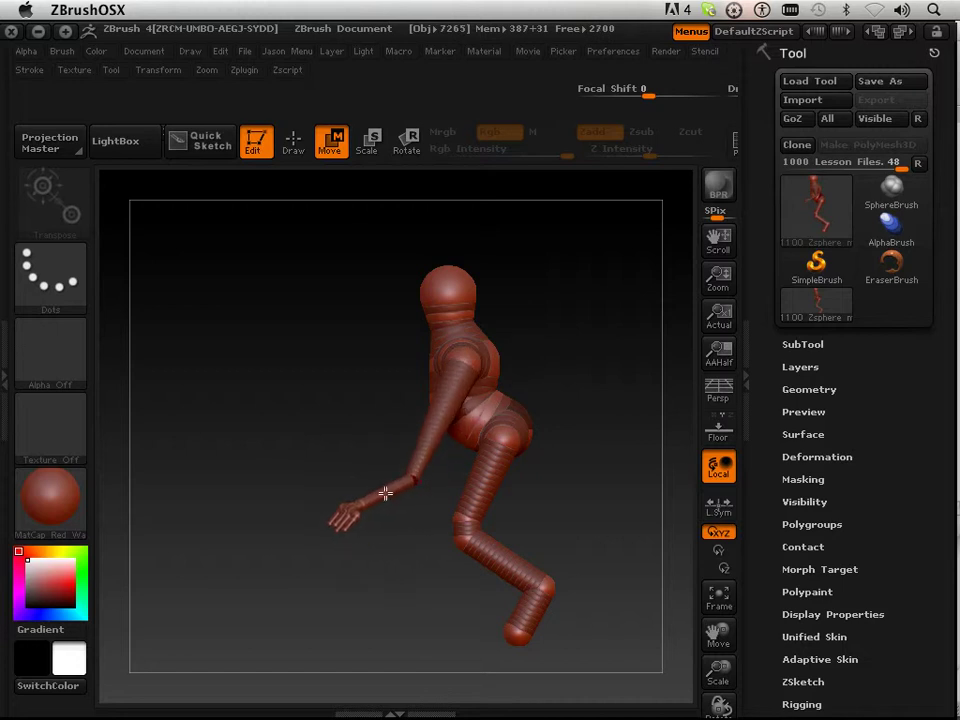
left_click(368, 505)
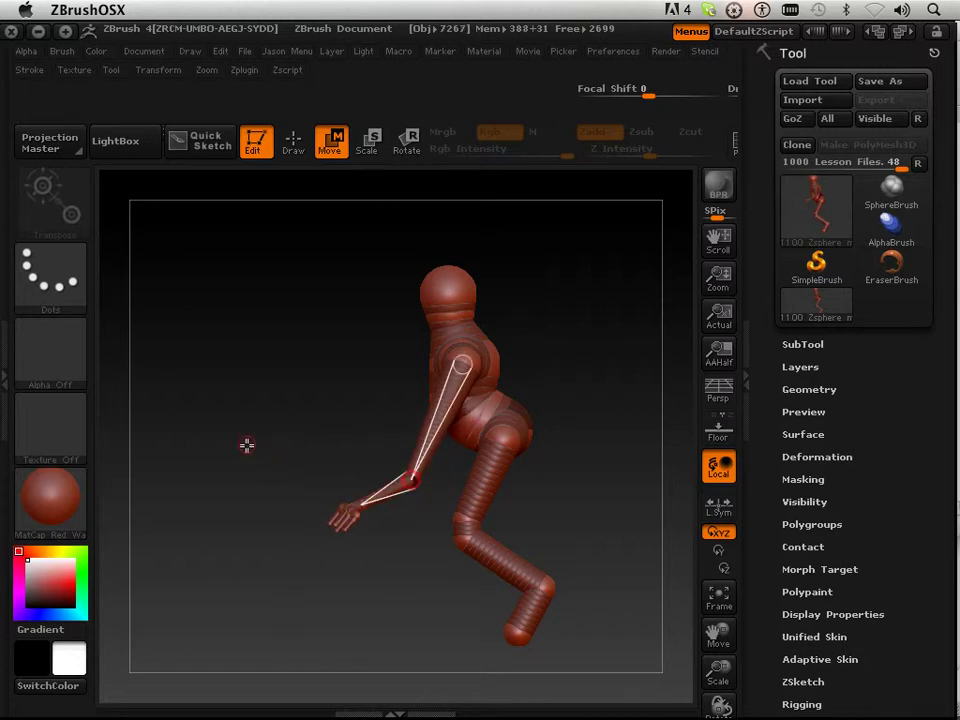
mouse_move(247, 444)
left_mouse_down()
mouse_move(279, 459)
mouse_move(258, 463)
left_mouse_up()
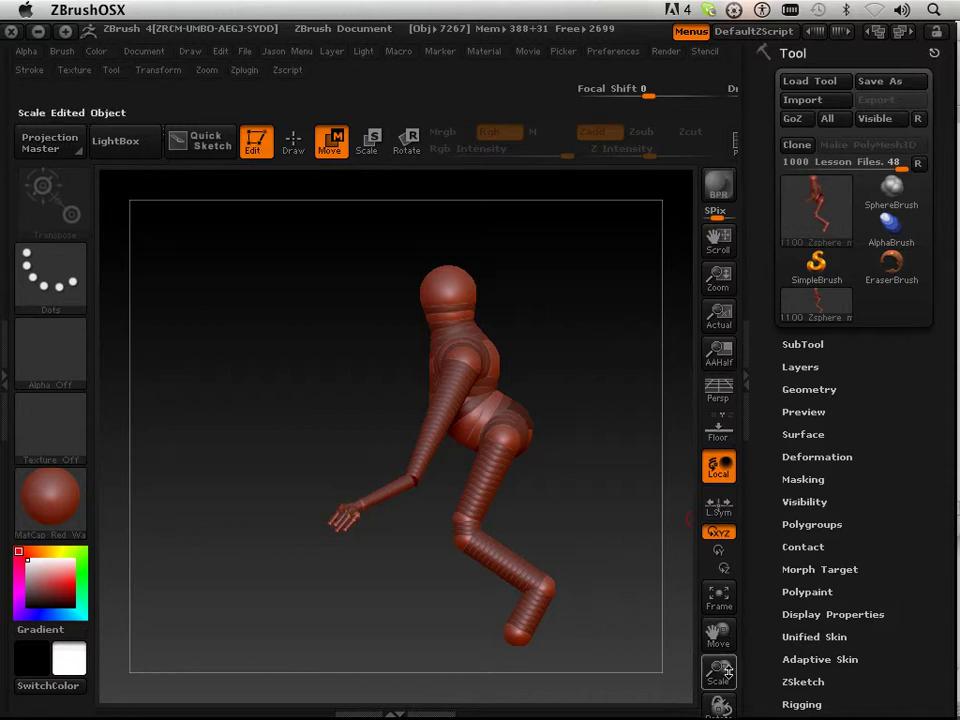
left_click_drag(718, 671, 724, 702)
left_click_drag(721, 628, 757, 558)
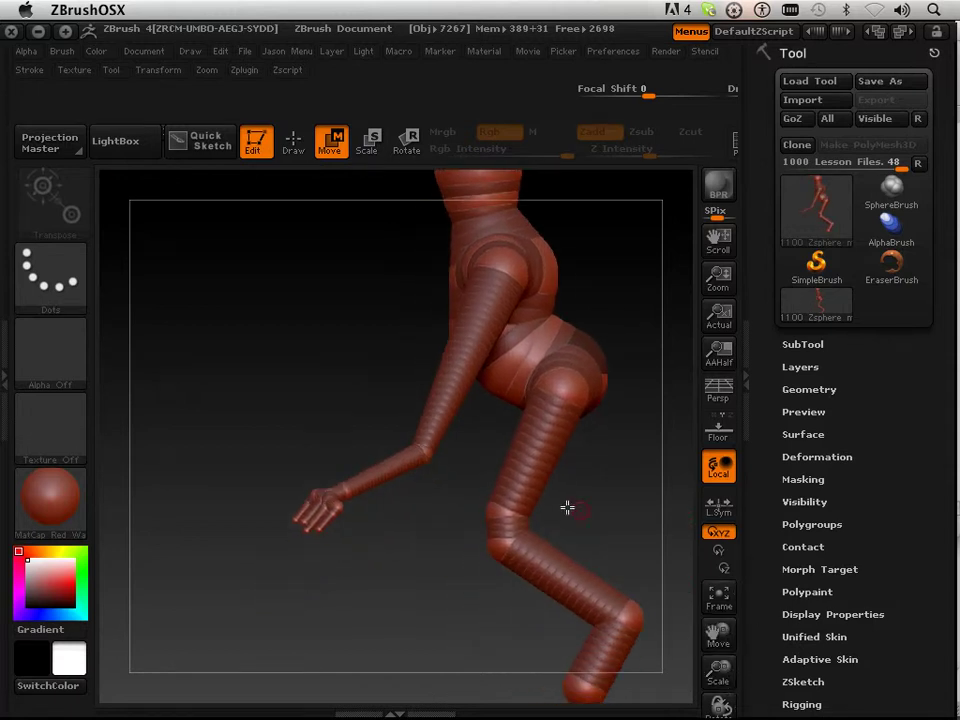
left_click_drag(339, 492, 250, 615)
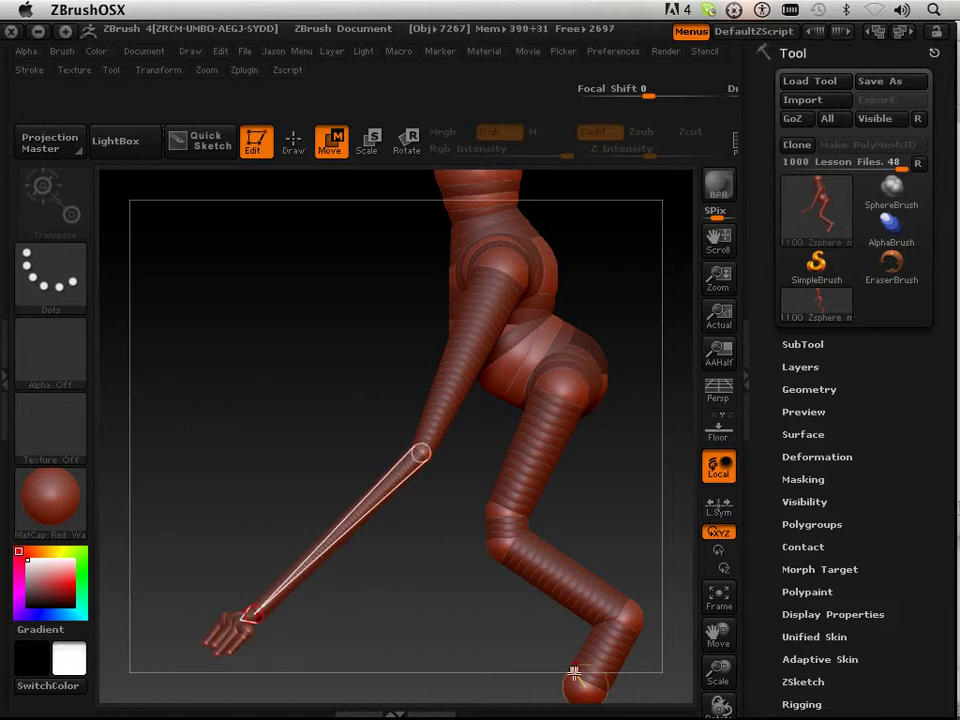
Step: Rotate the feet to lie roughly level, and preview the adaptive skin from the front before returning to ZSpheres
left_click(406, 140)
left_click_drag(592, 655, 564, 640)
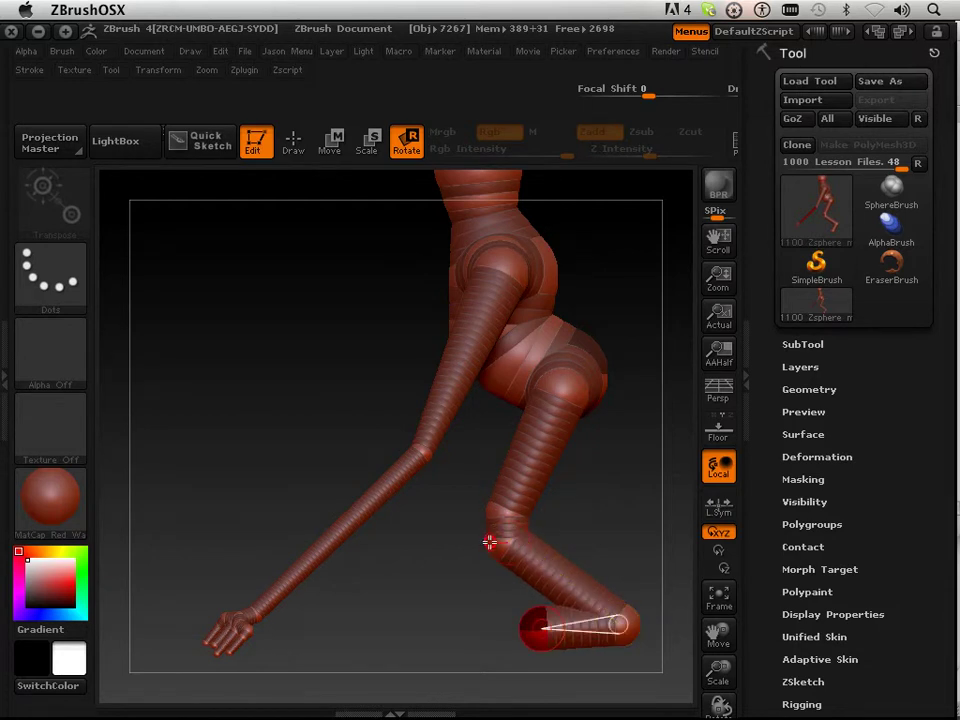
key("a")
left_click_drag(489, 542, 504, 579)
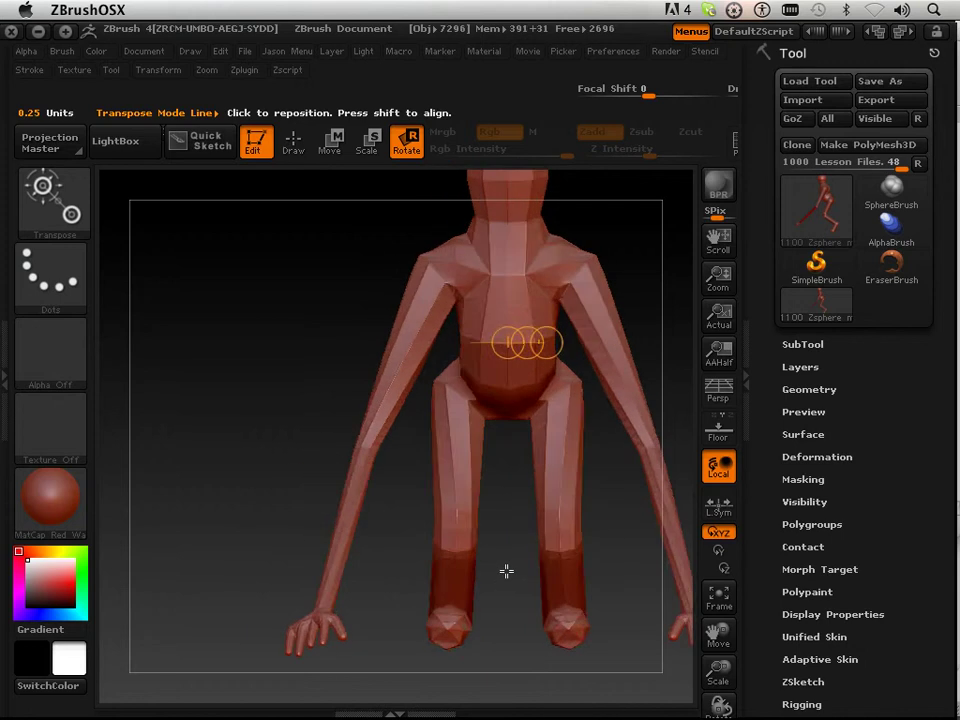
key("a")
left_click_drag(611, 527, 503, 538)
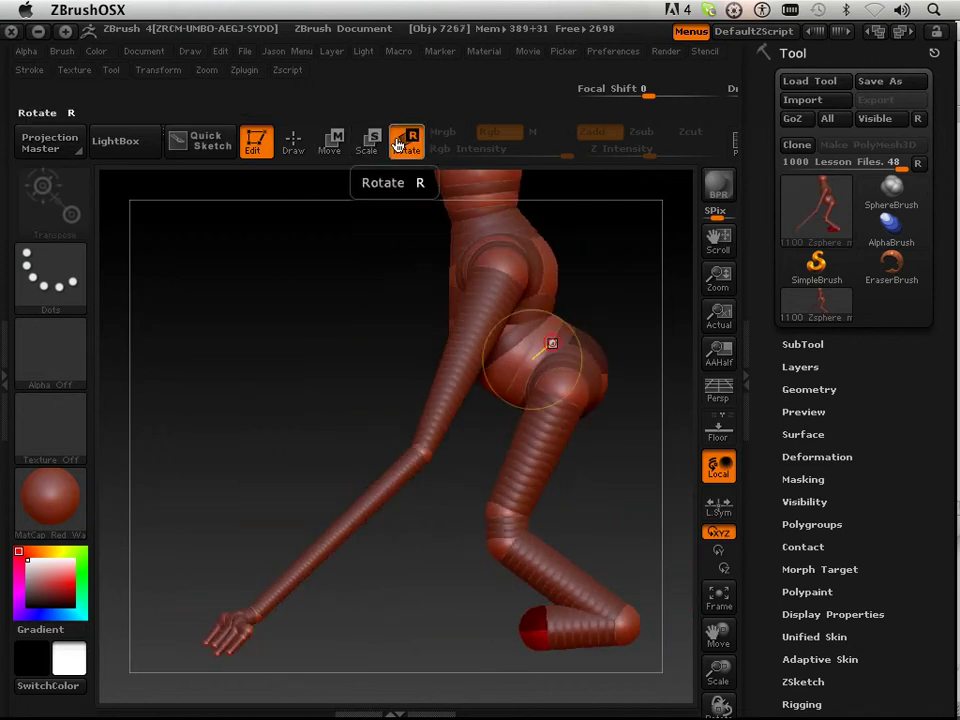
Step: Rotate the hands at the wrists so the palms lie flat on the ground, and inspect one up close
left_click_drag(250, 614, 253, 607)
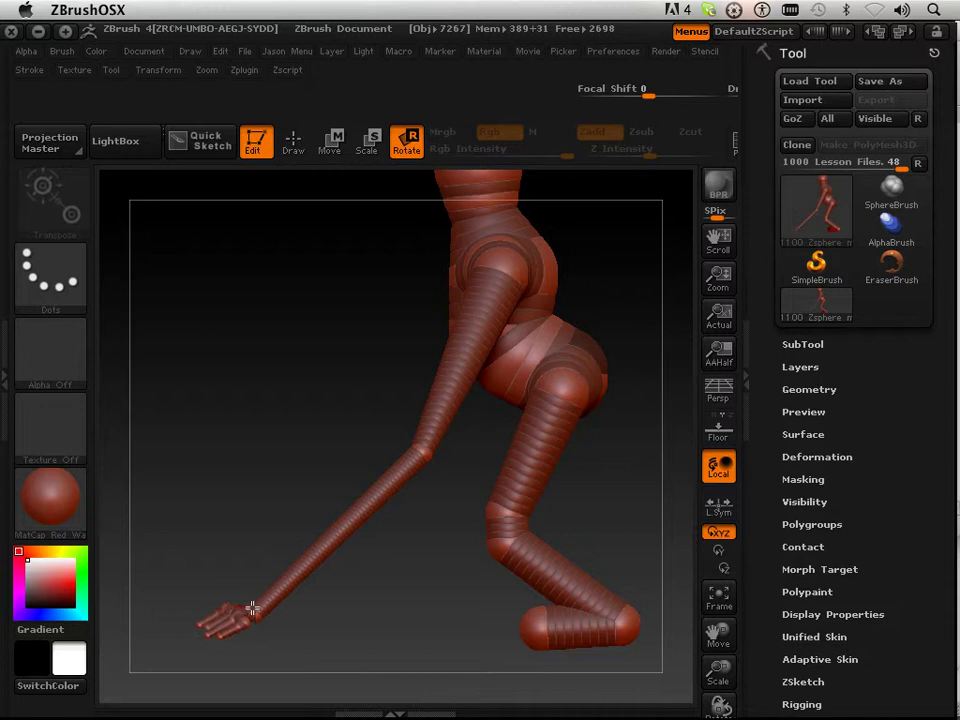
left_click_drag(718, 671, 738, 688)
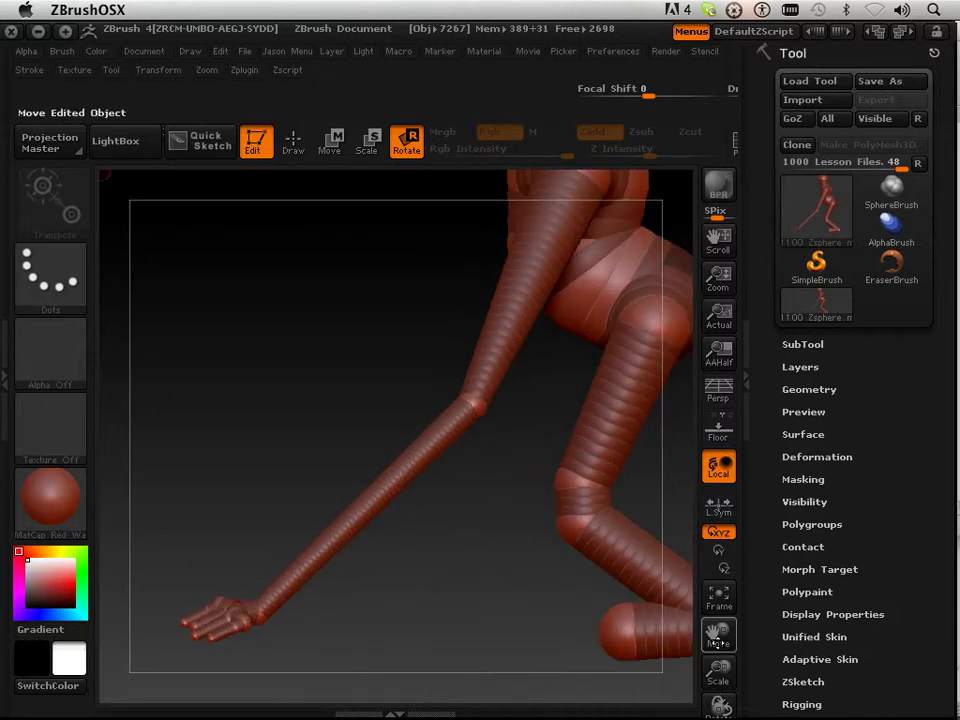
left_click_drag(718, 636, 754, 609)
left_click_drag(718, 668, 706, 716)
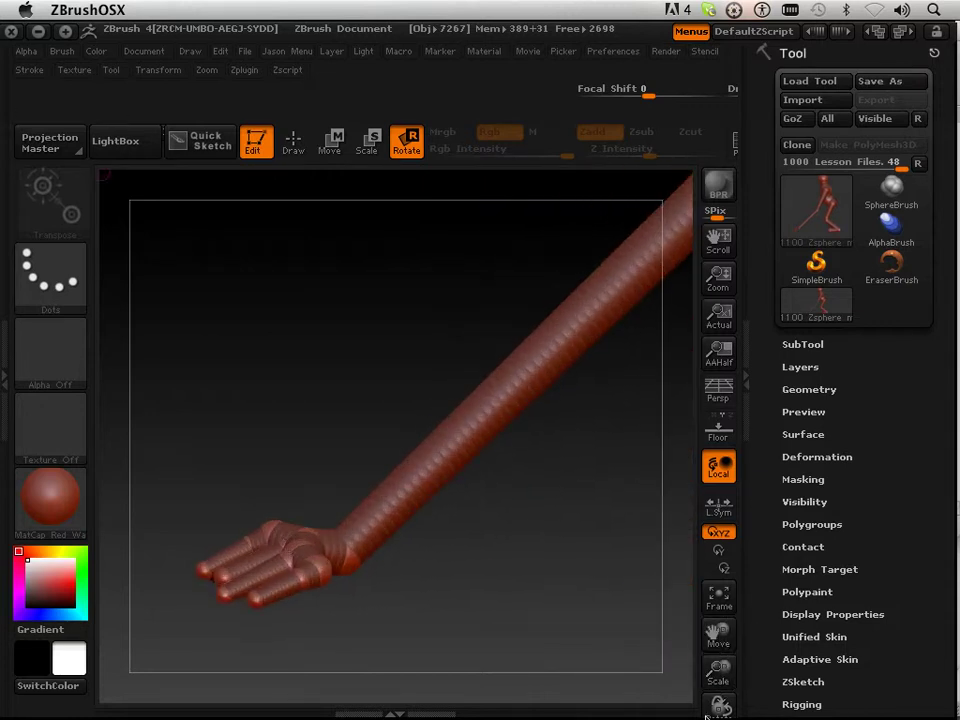
left_click_drag(442, 601, 559, 619)
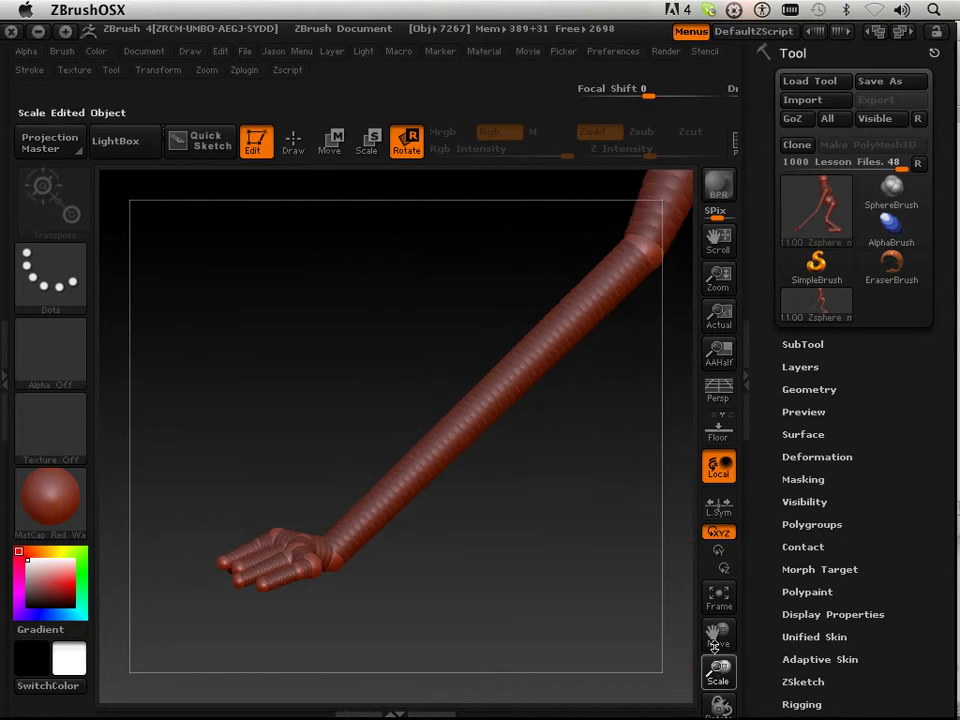
Step: Move the lower knee ZSphere backward to form an extra hind-leg segment, and reposition the ankle and foot behind it
left_click_drag(714, 648, 696, 540)
left_click_drag(568, 562, 521, 587)
left_click_drag(632, 570, 516, 608)
left_click_drag(714, 630, 645, 630)
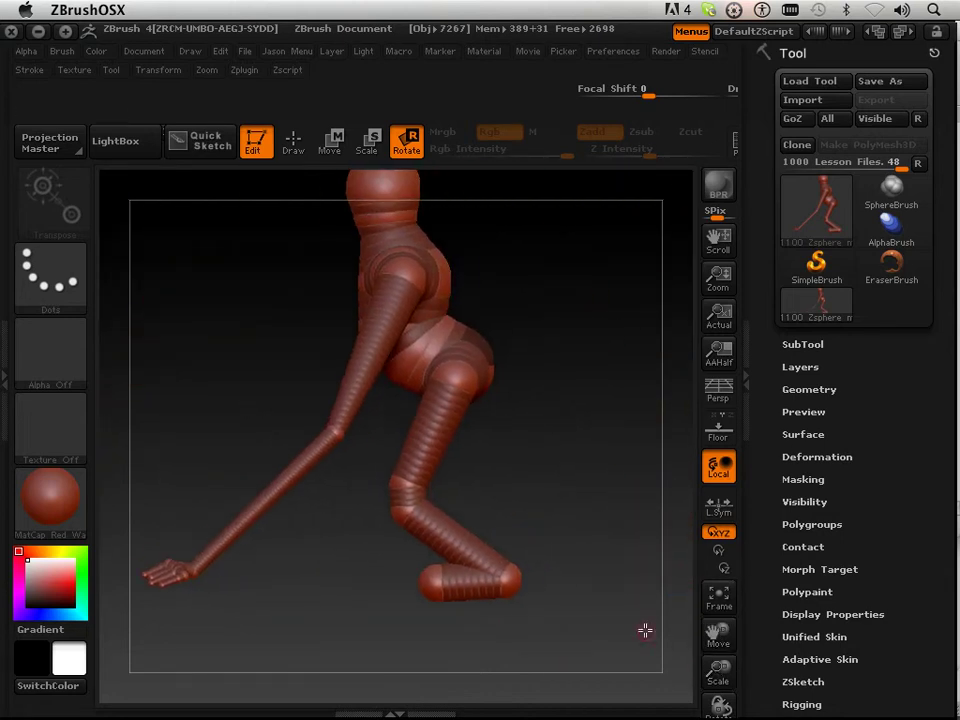
left_click(331, 141)
left_click_drag(407, 498, 579, 524)
left_click_drag(578, 623, 537, 557)
left_click_drag(531, 604, 548, 547)
left_click_drag(584, 594, 497, 589)
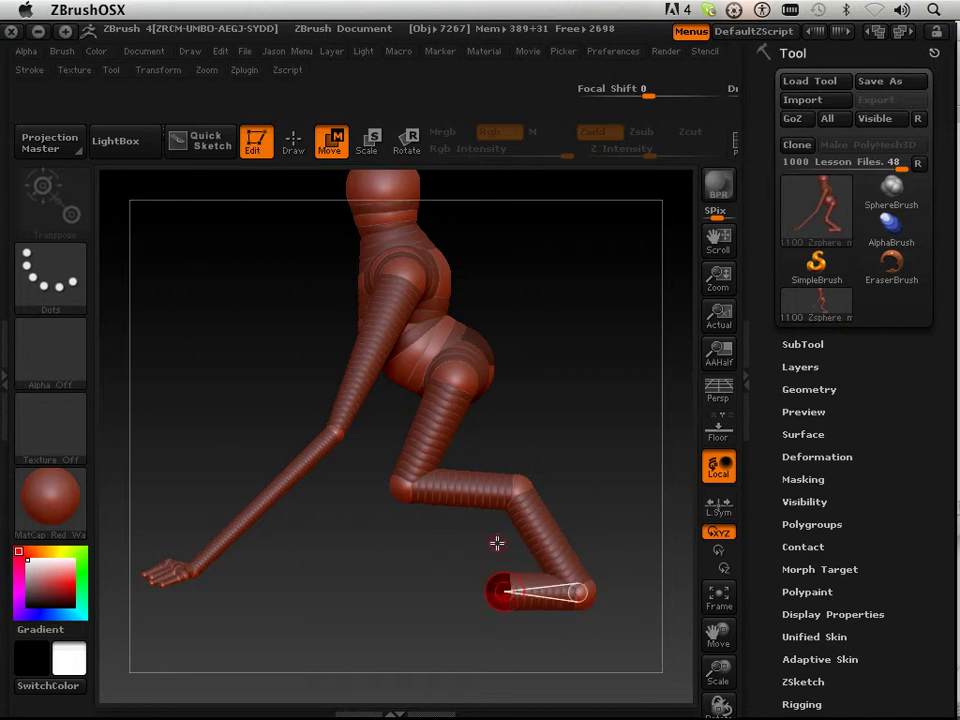
Step: Move the knees outward in the front view to spread the legs apart
left_click_drag(583, 489, 604, 487)
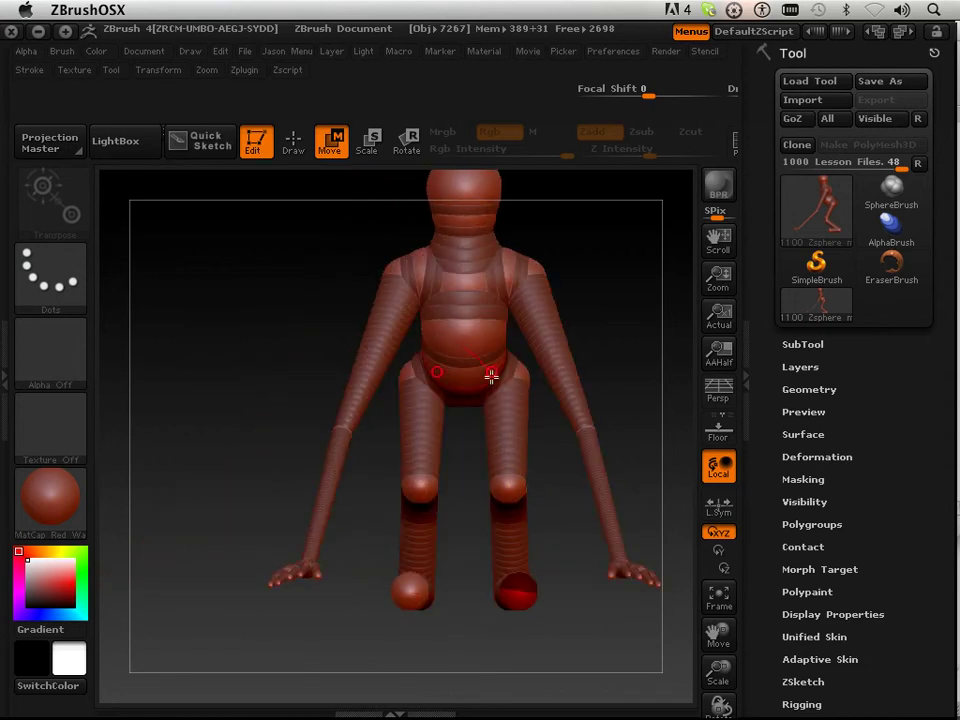
left_click_drag(510, 439, 551, 430)
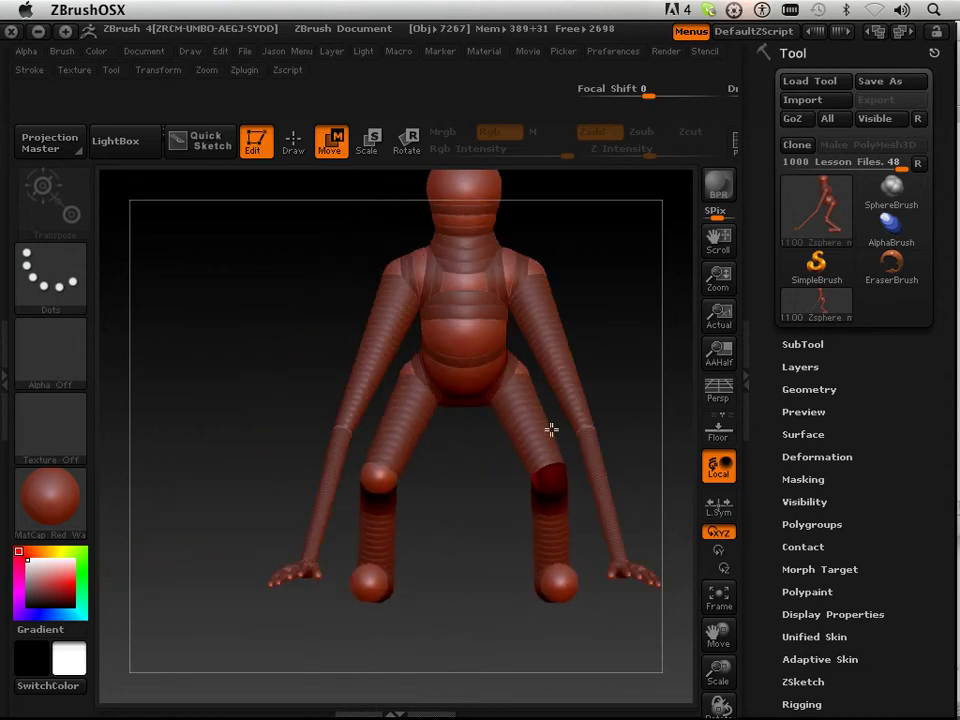
left_click_drag(622, 393, 537, 399)
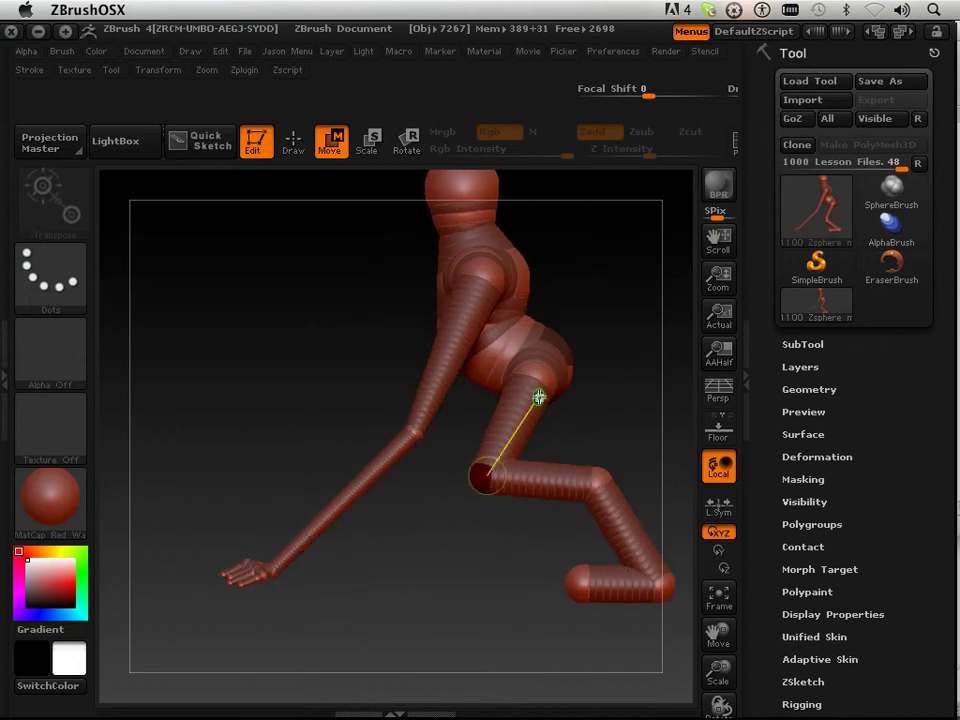
mouse_move(615, 373)
left_mouse_down()
mouse_move(504, 377)
mouse_move(617, 381)
mouse_move(609, 381)
left_mouse_up()
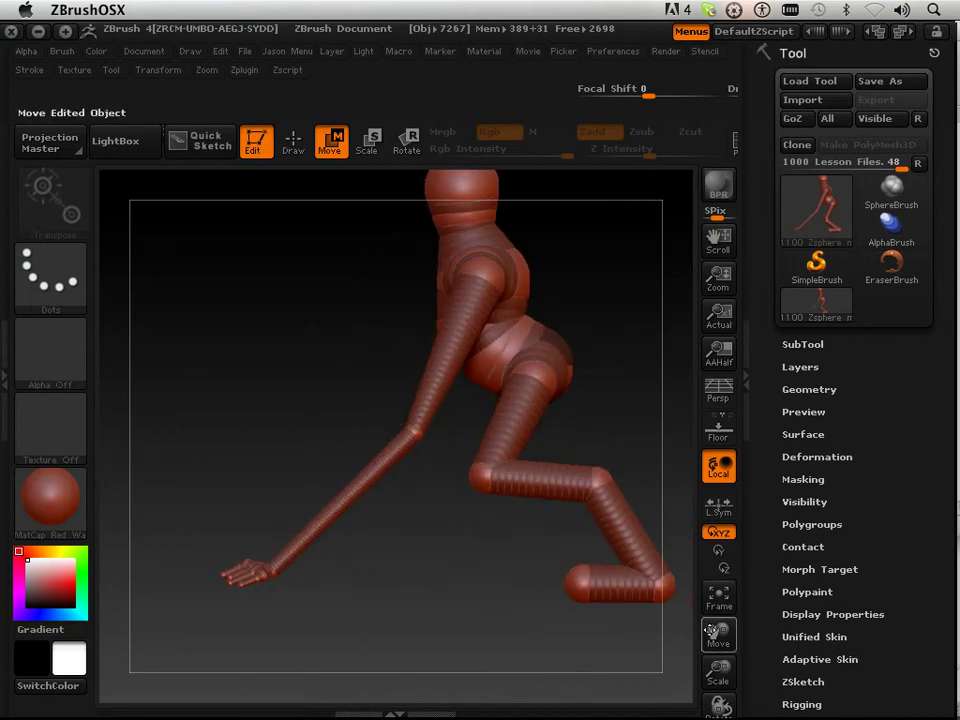
Step: Preview the adaptive skin of the crouching figure from an angle, and return to the ZSphere side view
key("a")
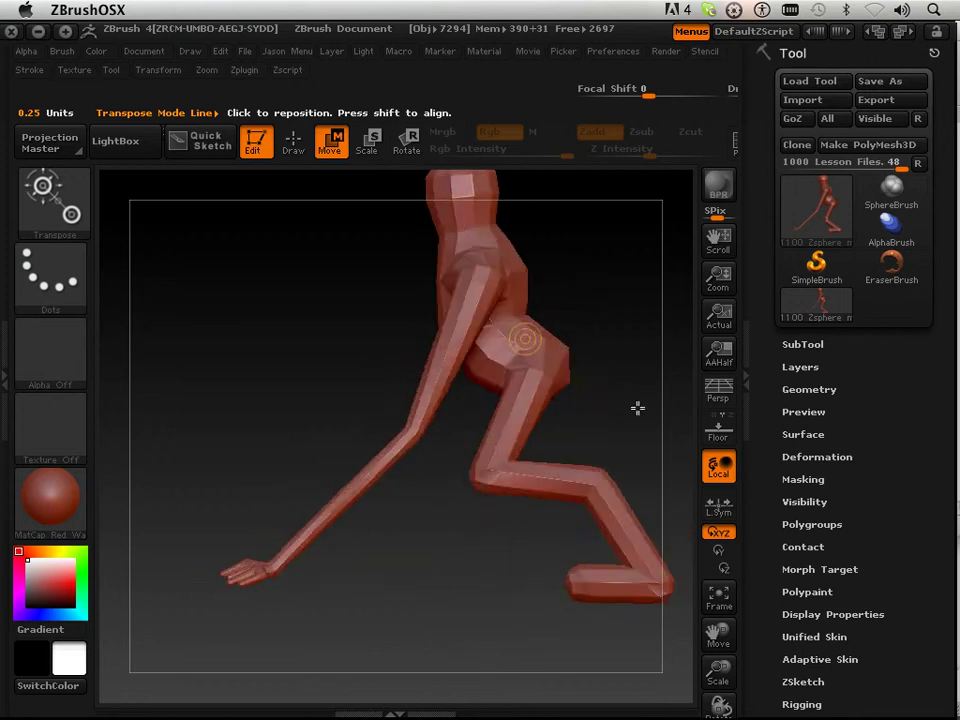
left_click_drag(637, 408, 589, 372)
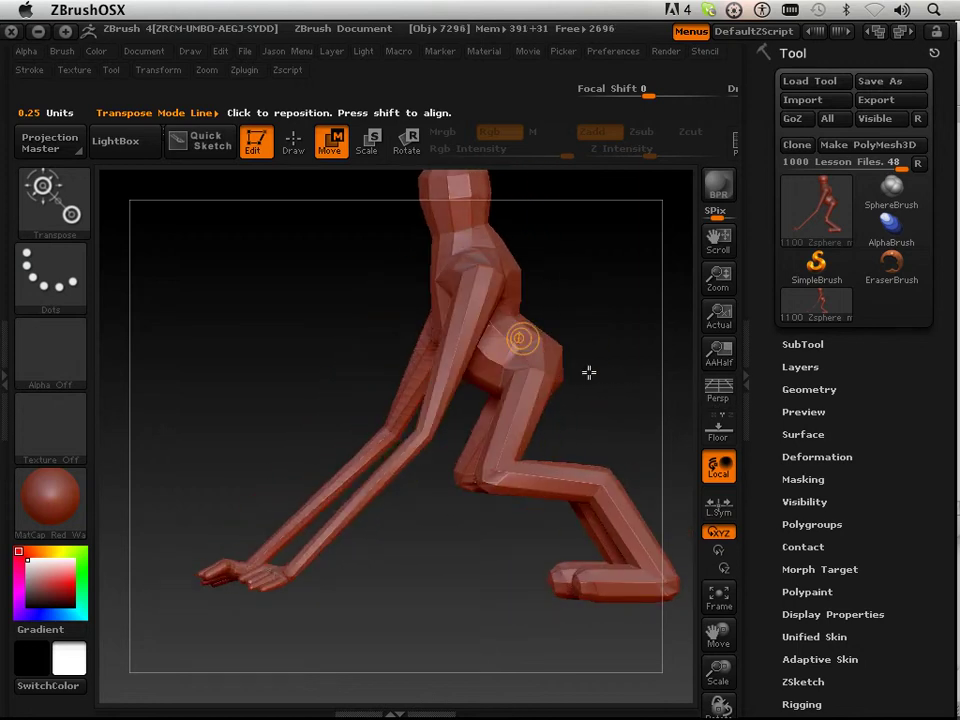
key("a")
left_click_drag(717, 628, 702, 676)
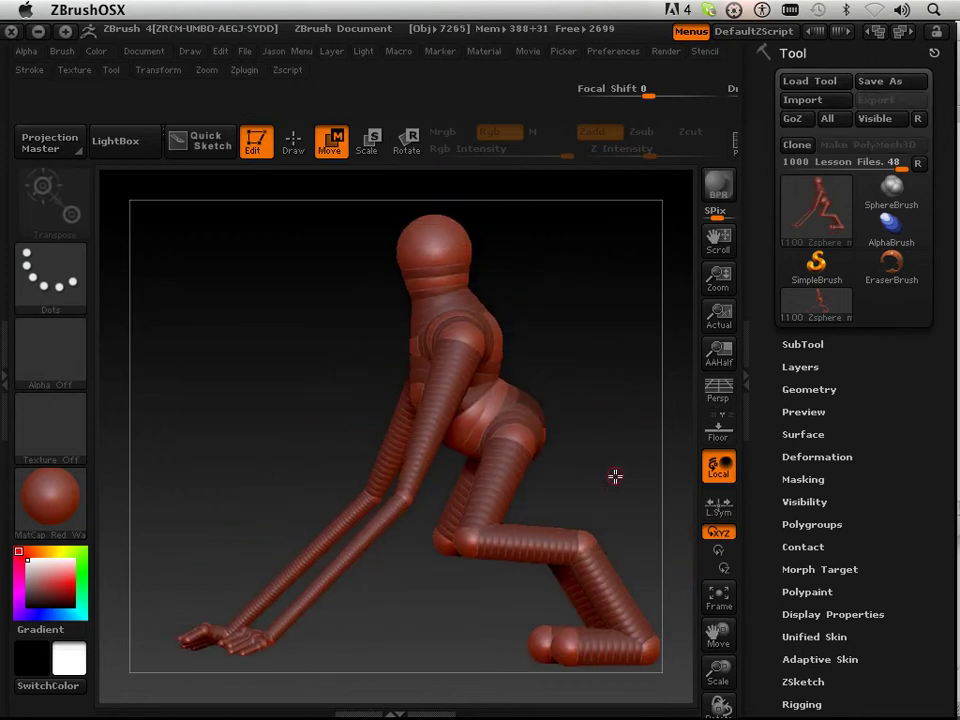
left_click_drag(615, 476, 596, 456, "shift")
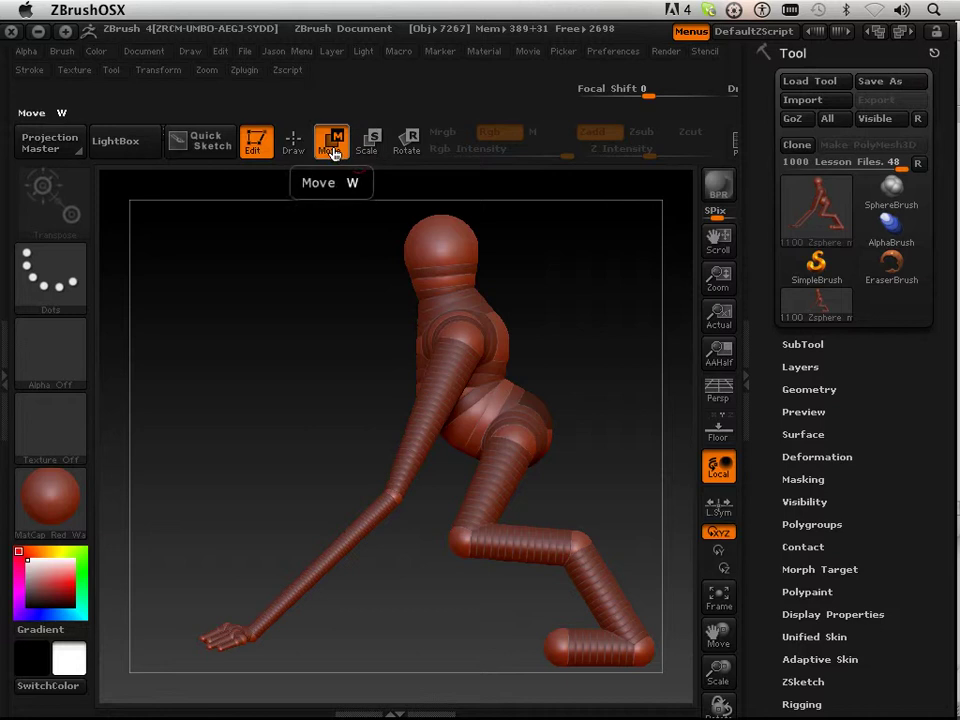
Step: Adjust the jaw ZSphere in the side view, rotate the head forward, and check it in the adaptive skin preview
mouse_move(437, 274)
left_mouse_down()
mouse_move(440, 262)
mouse_move(451, 267)
left_mouse_up()
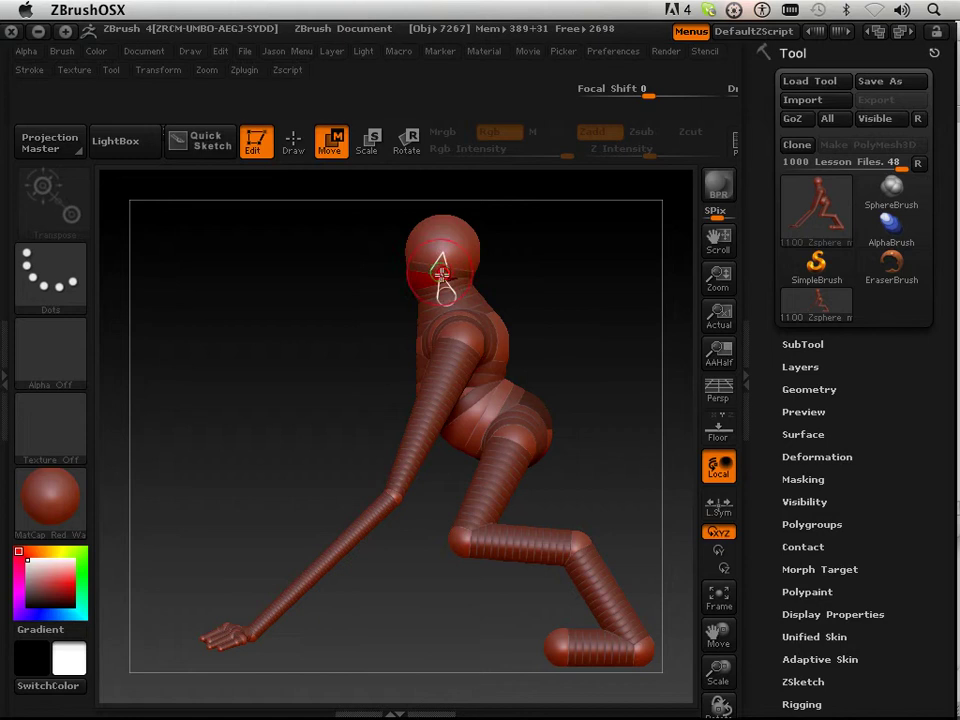
left_click_drag(393, 309, 317, 376)
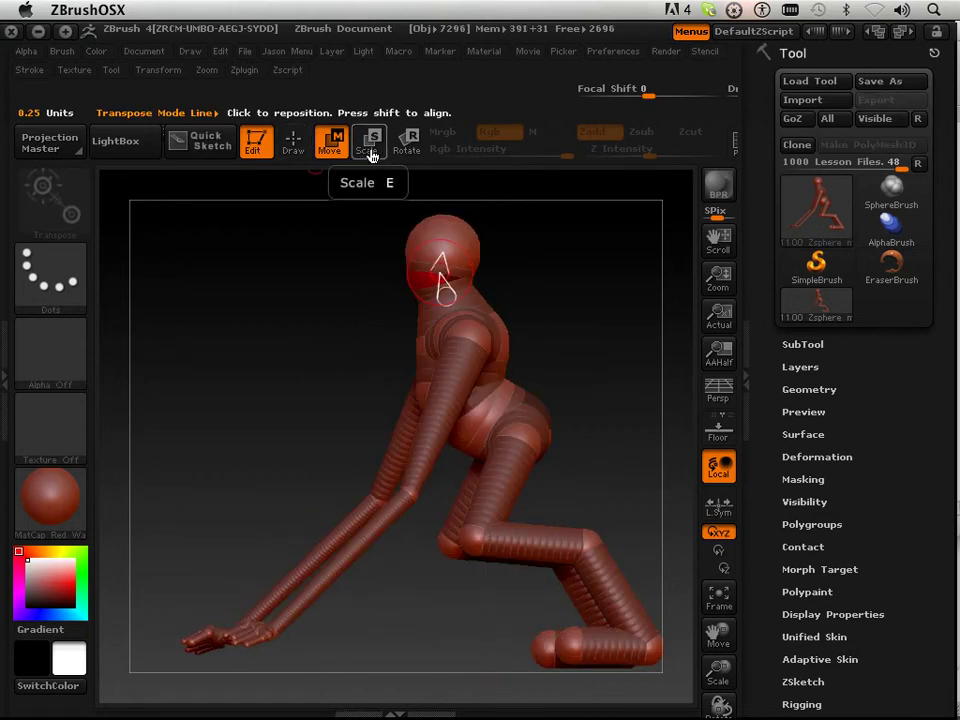
left_click(406, 143)
left_click_drag(536, 304, 482, 296)
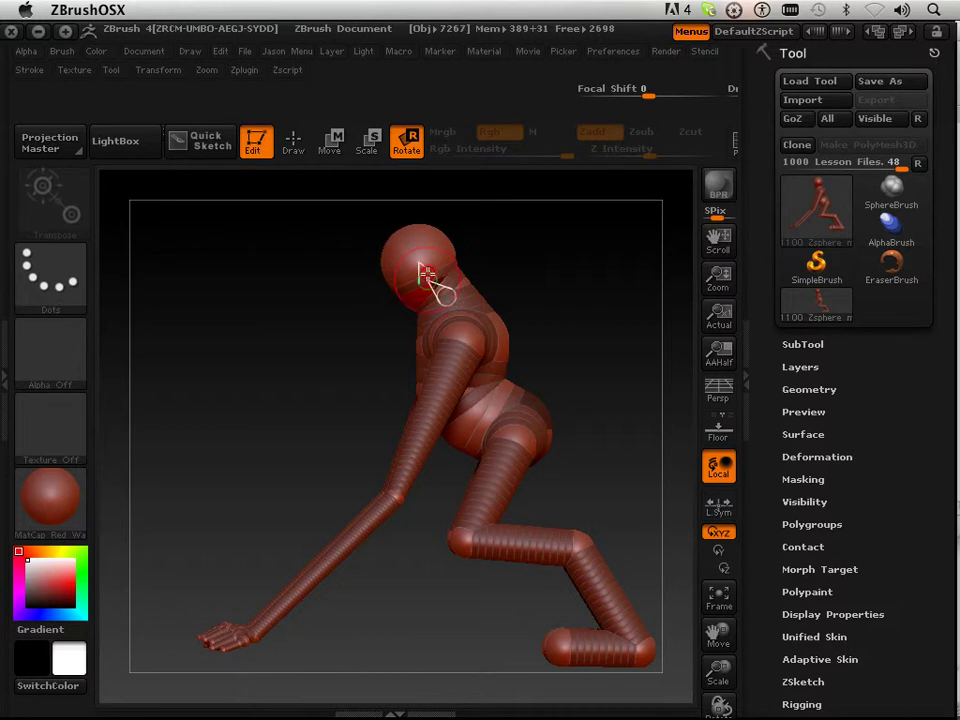
mouse_move(441, 270)
left_mouse_down()
mouse_move(454, 261)
mouse_move(445, 265)
left_mouse_up()
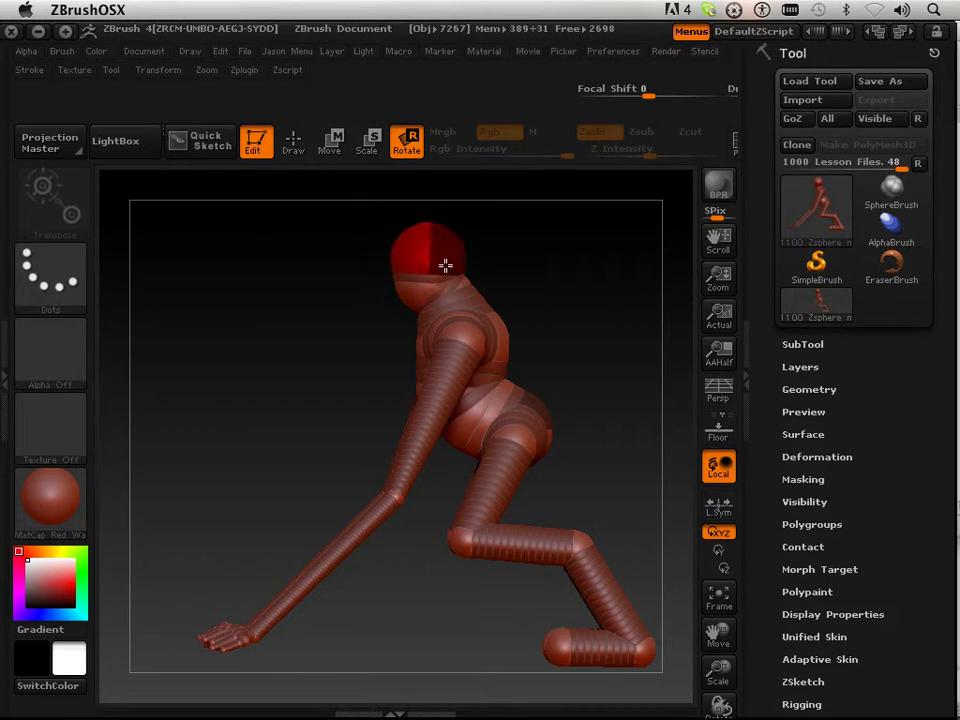
key("a")
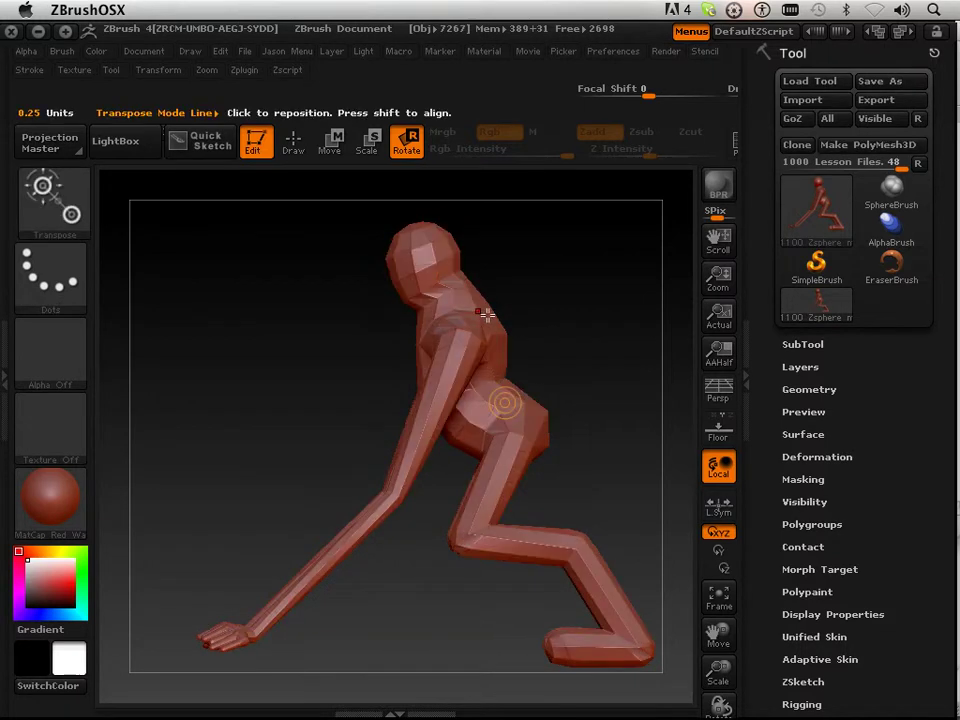
mouse_move(342, 380)
left_mouse_down()
mouse_move(336, 386)
mouse_move(351, 383)
left_mouse_up()
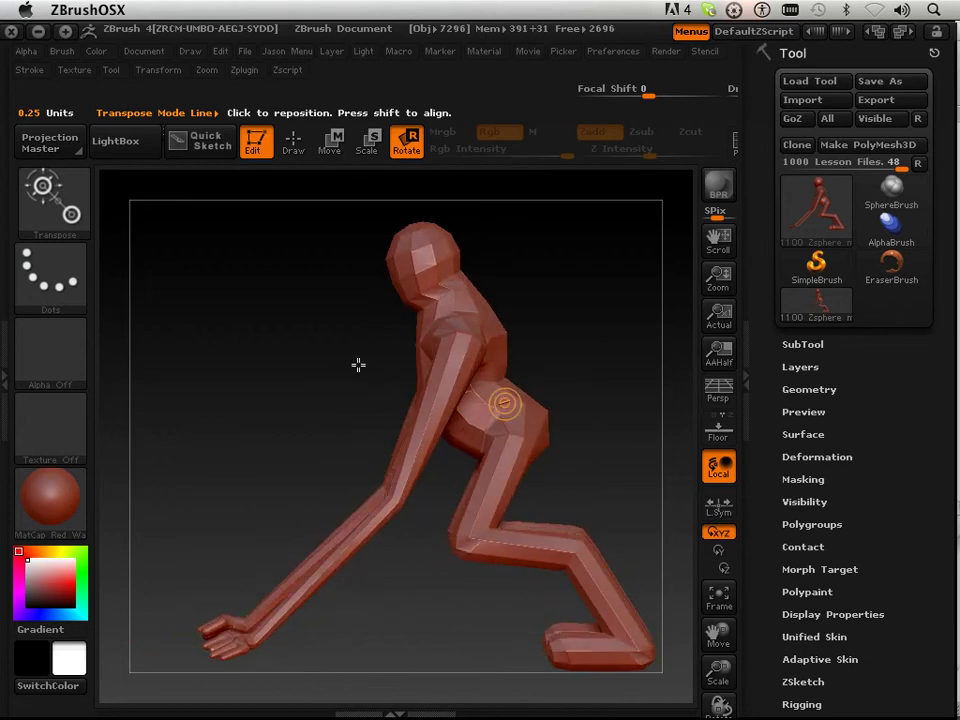
key("a")
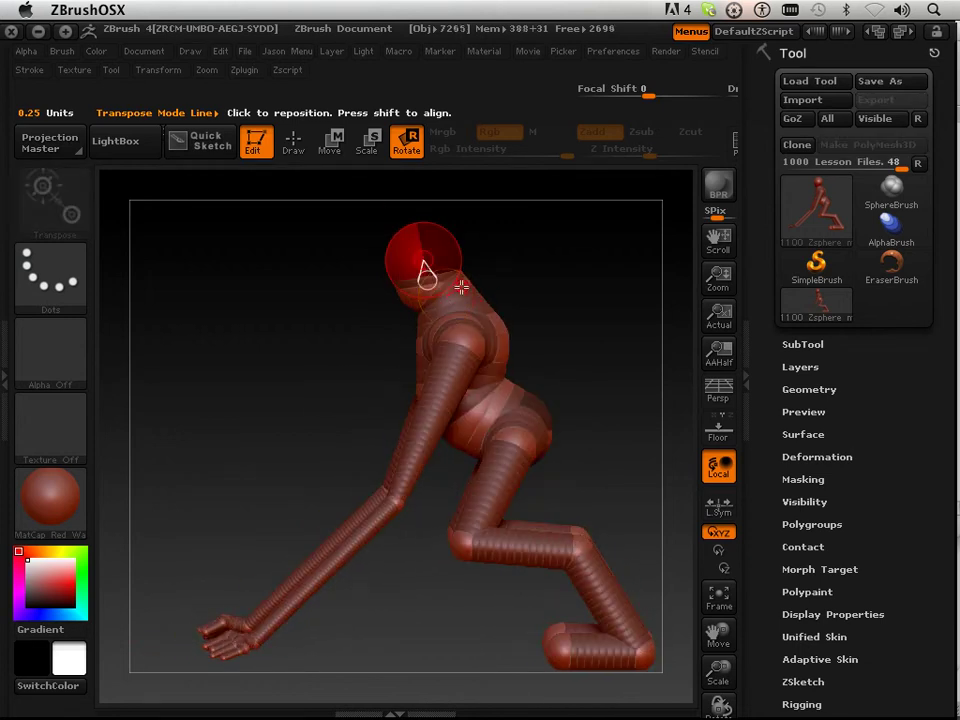
Step: Scale up the head and jaw ZSpheres to enlarge the head, and check its proportions in the adaptive skin
left_click(368, 148)
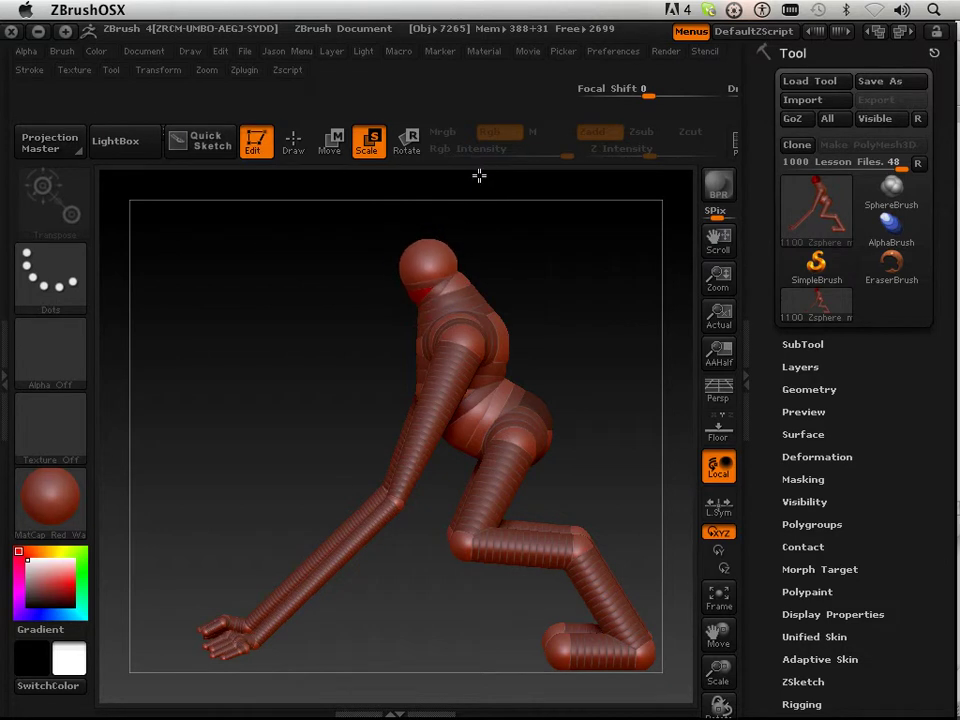
left_click_drag(465, 292, 389, 492)
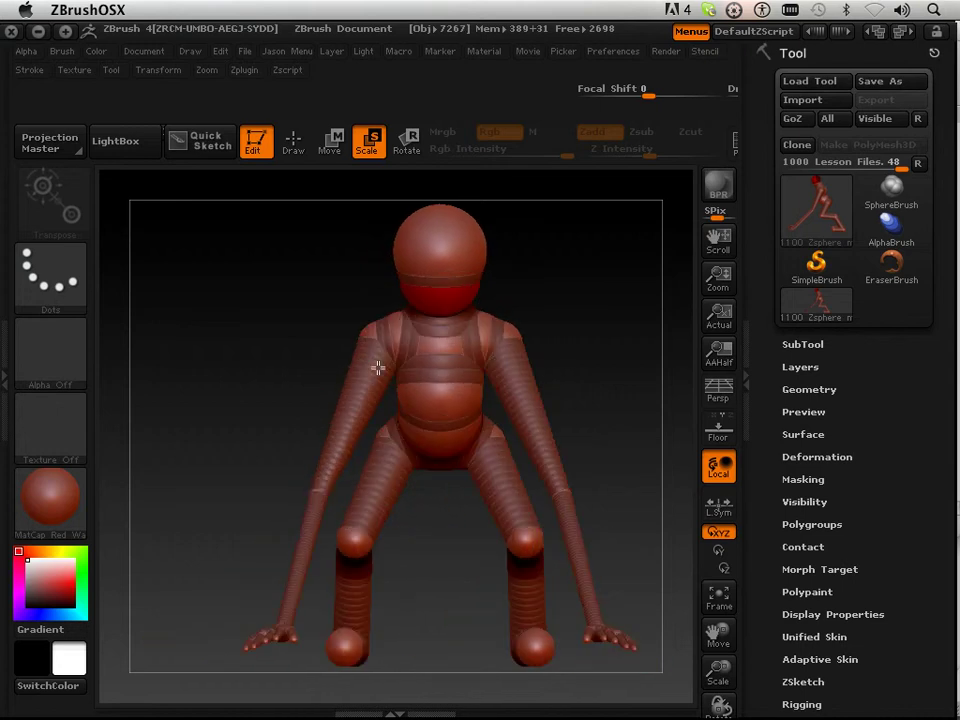
left_click_drag(392, 369, 319, 497)
key("a")
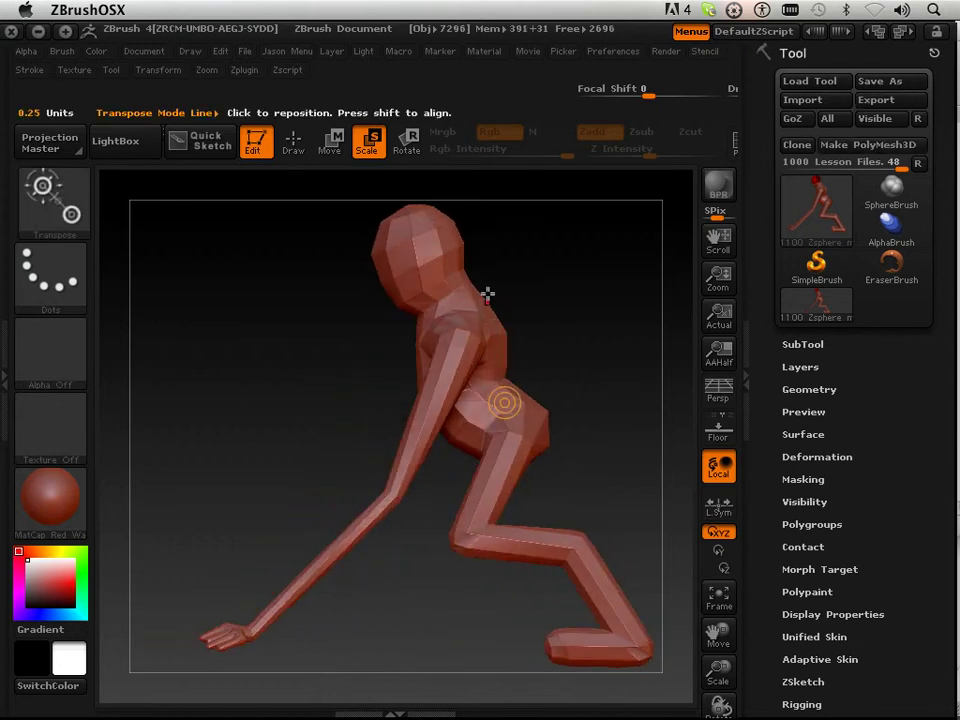
key("a")
Step: Rotate the enlarged head slightly back upward, and inspect the adaptive skin from several angles
left_click(405, 143)
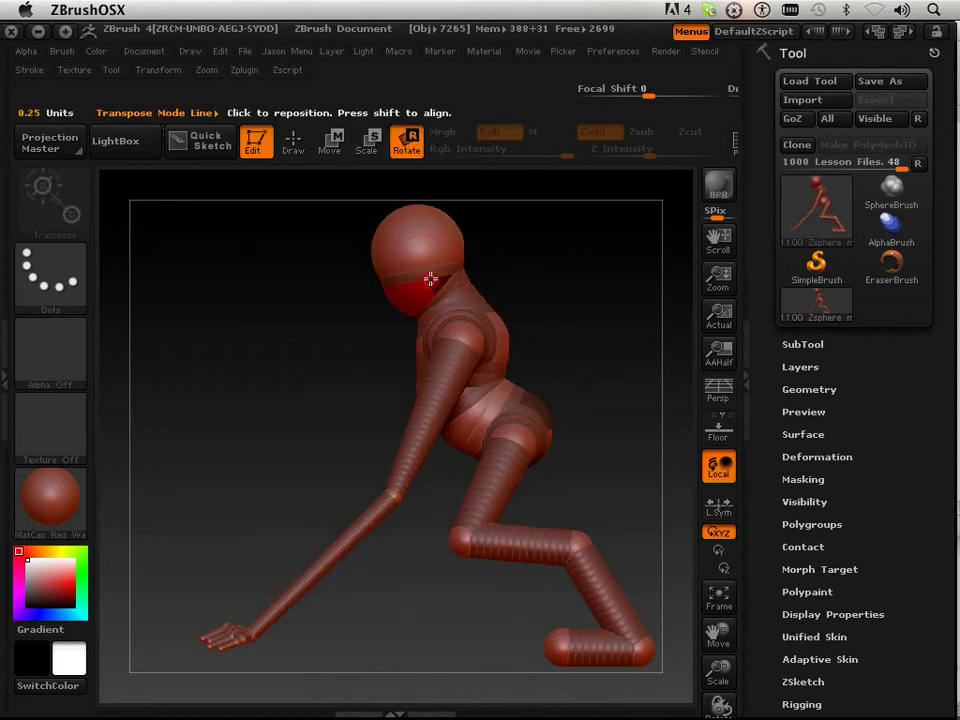
left_click_drag(435, 281, 435, 272)
key("a")
left_click_drag(354, 369, 442, 391)
left_click_drag(550, 342, 468, 360)
left_click_drag(323, 440, 436, 401)
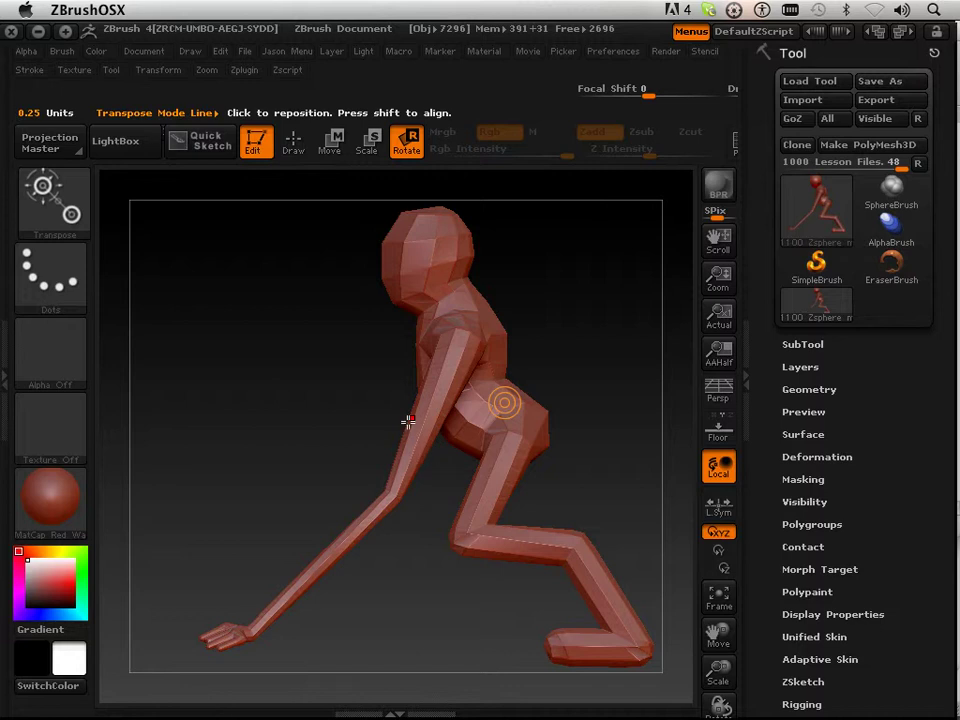
key("a")
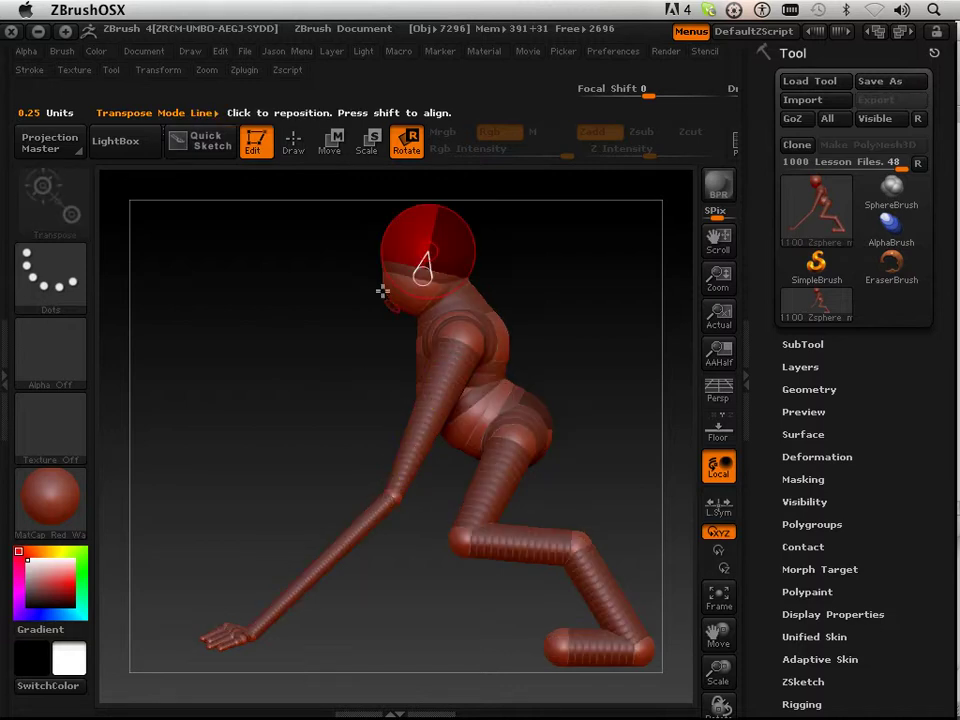
Step: Insert an extra ZSphere midway along the upper arm and another on the forearm near the elbow, comparing the adaptive skin
left_click(301, 152)
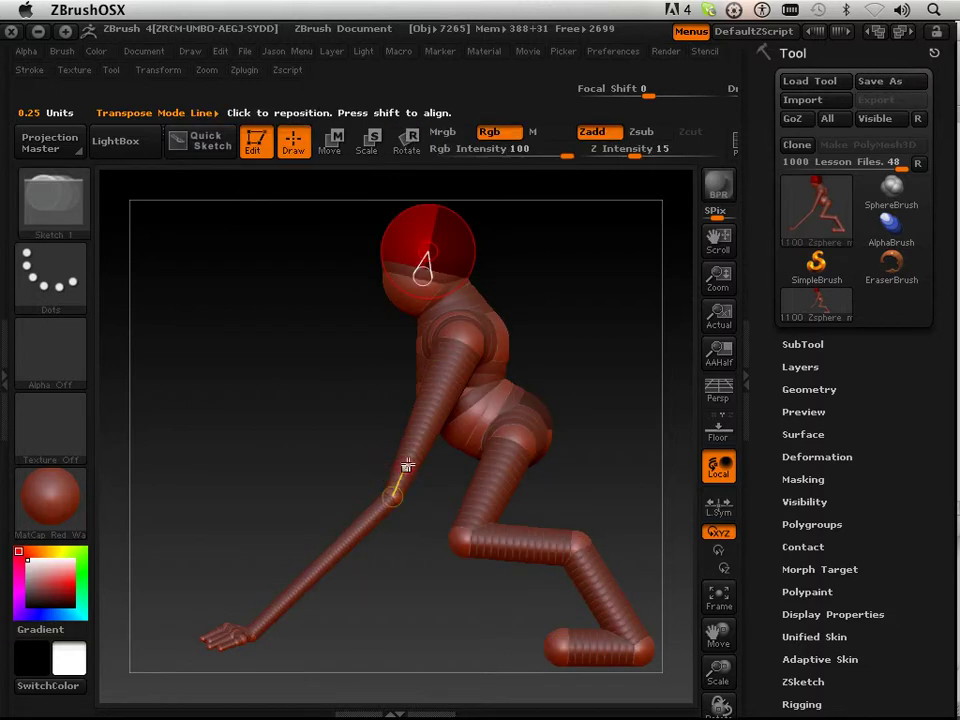
left_click(433, 406)
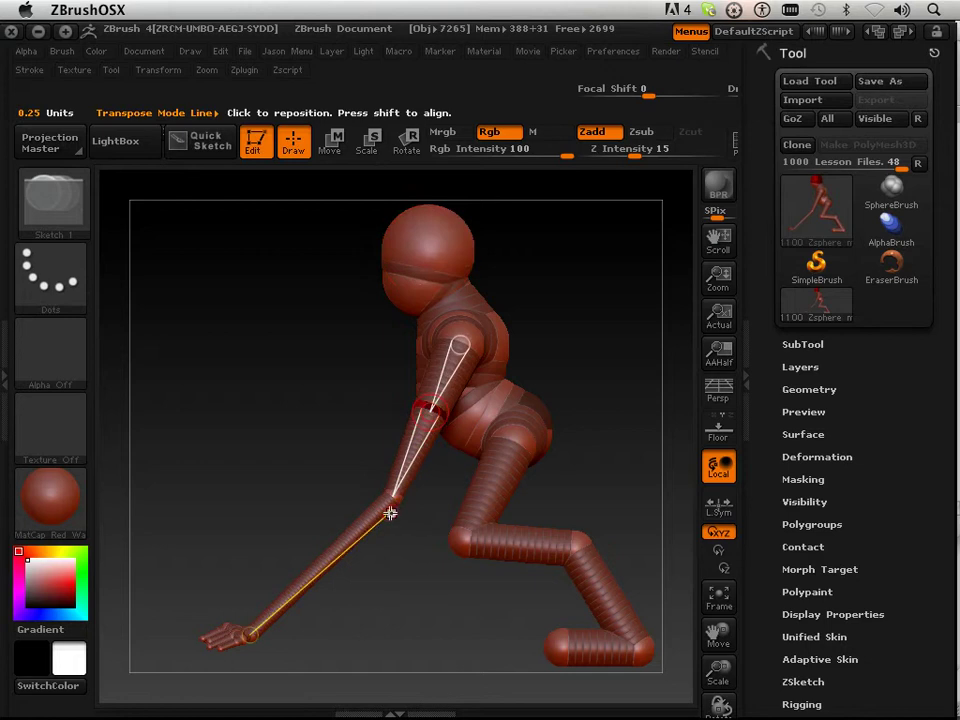
key("a")
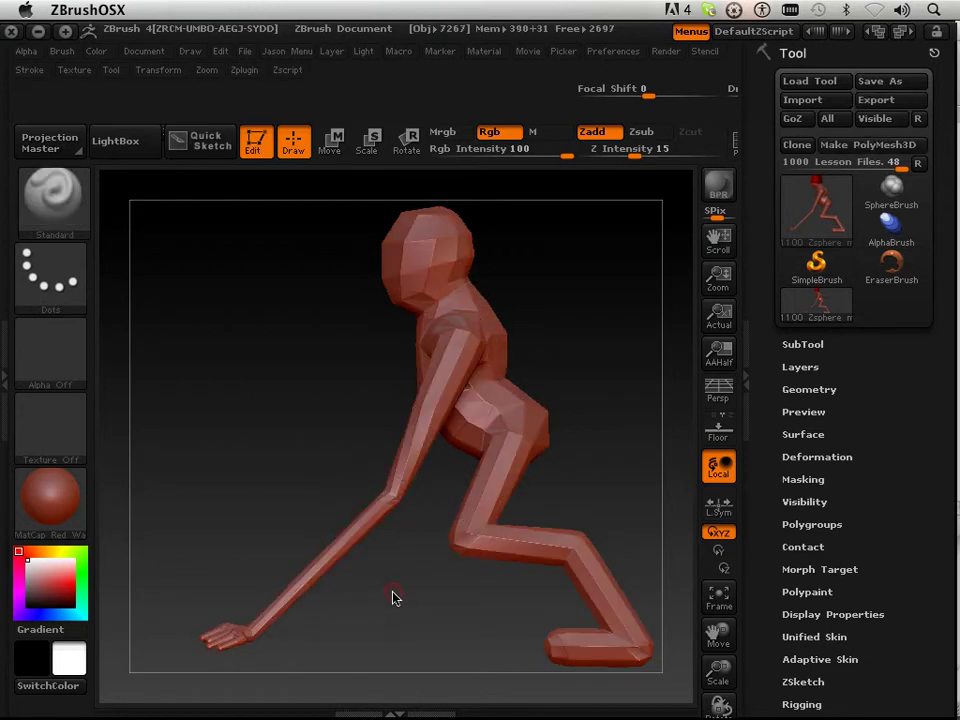
key("a")
key("a")
key("a")
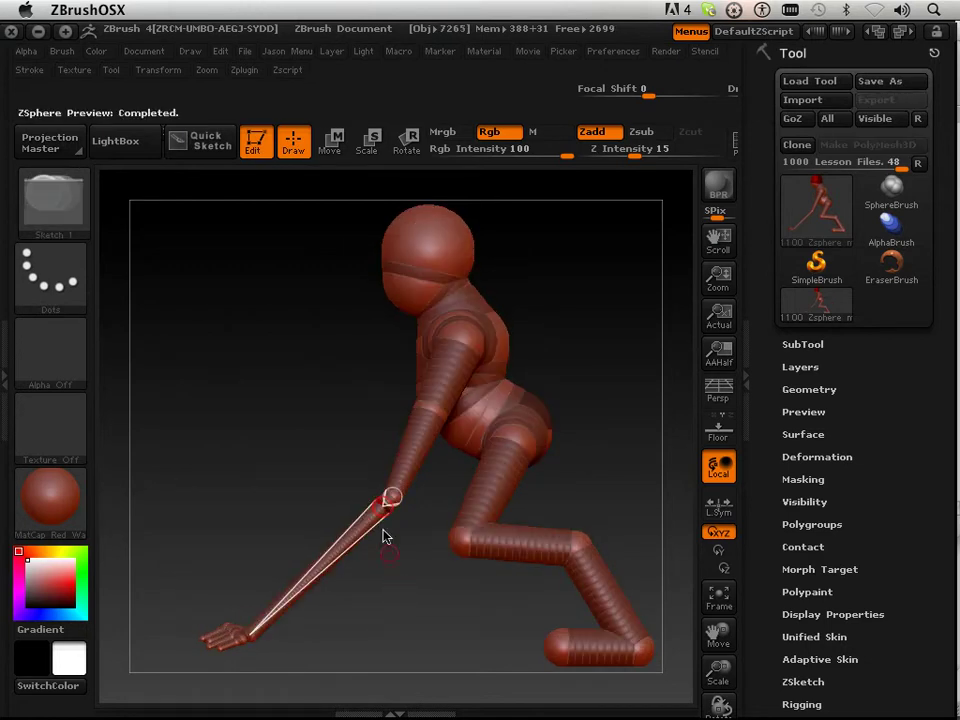
Step: Try moving the added forearm ZSphere closer to the elbow, and compare the resulting skin from the side and front
left_click(331, 150)
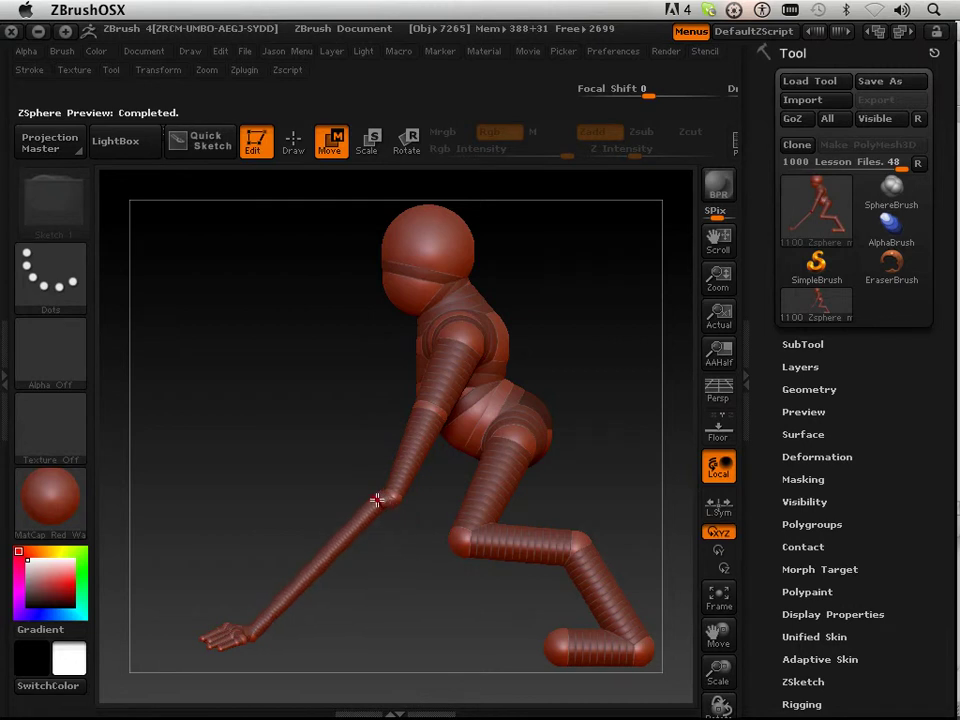
left_click_drag(377, 499, 390, 508)
key("a")
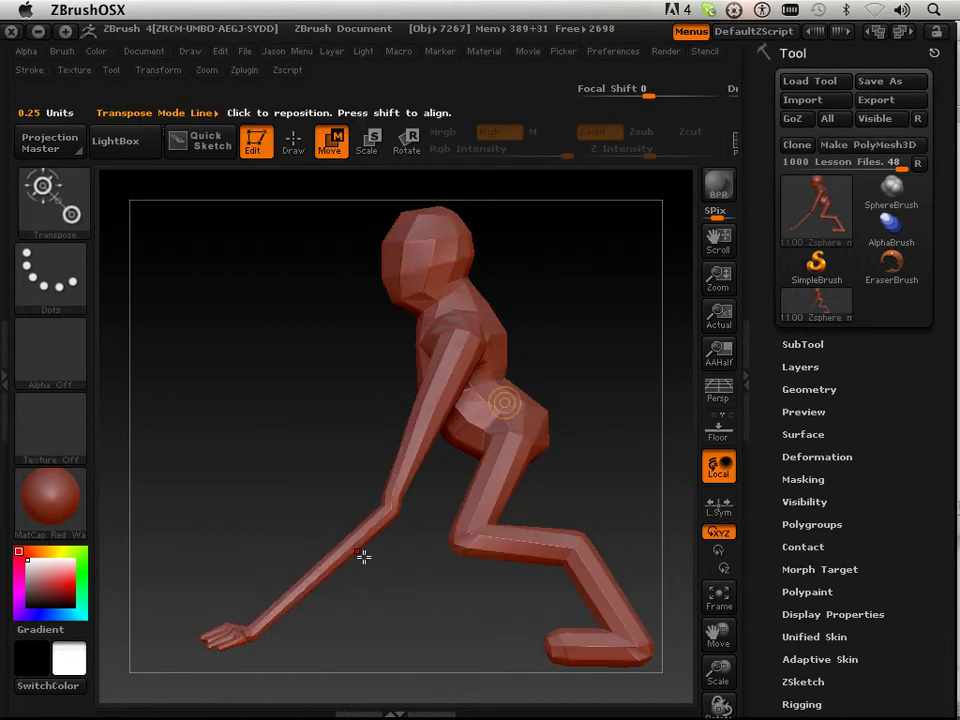
key("a")
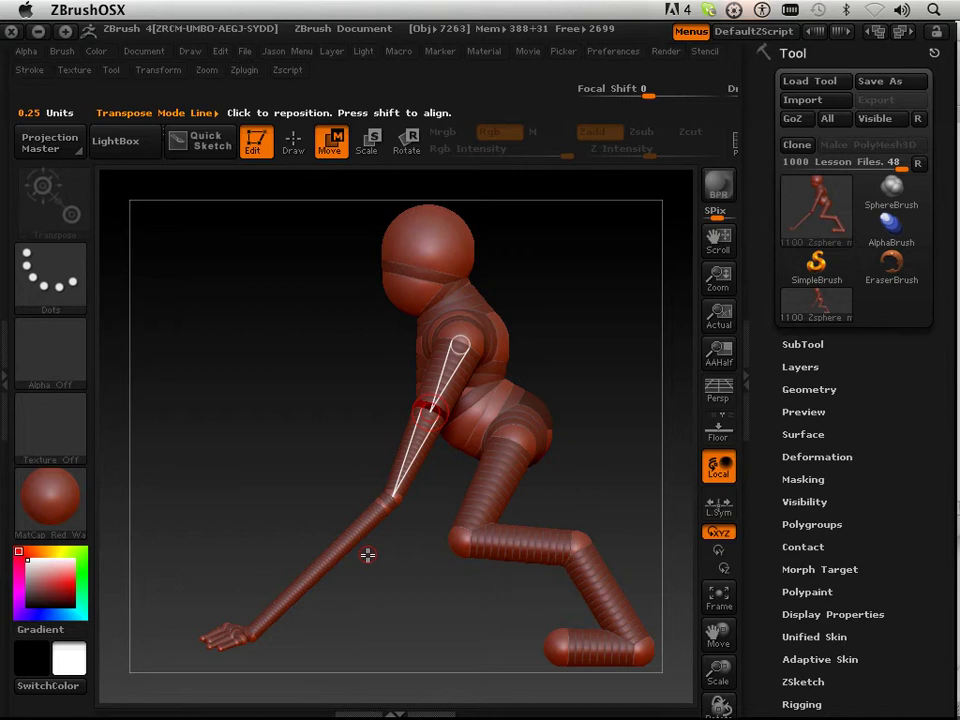
key("a")
key("a")
left_click_drag(399, 570, 471, 568)
key("a")
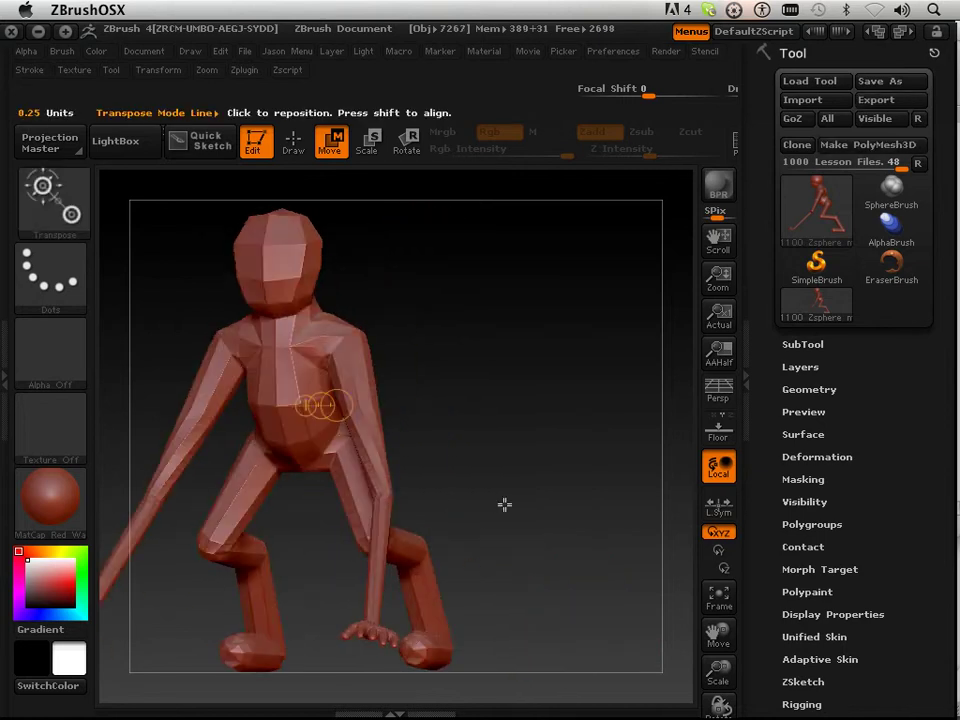
mouse_move(504, 504)
left_mouse_down()
mouse_move(529, 514)
mouse_move(514, 518)
left_mouse_up()
key("a")
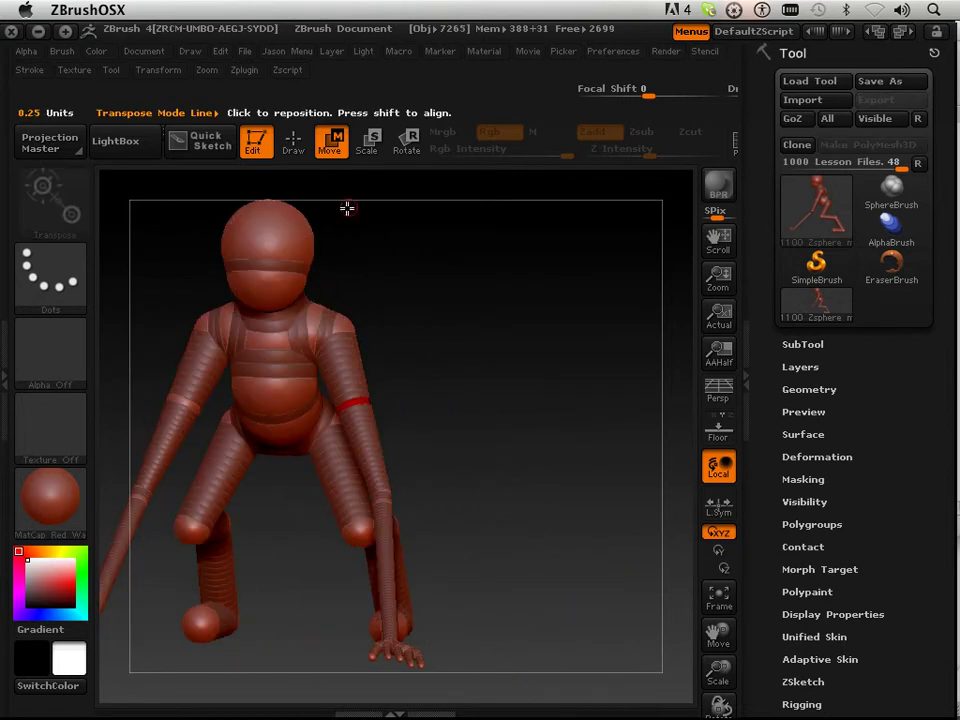
Step: Delete the extra ZSpheres from the arms, and recheck the adaptive skin in the side view
left_click(302, 153)
left_click(363, 401, "alt")
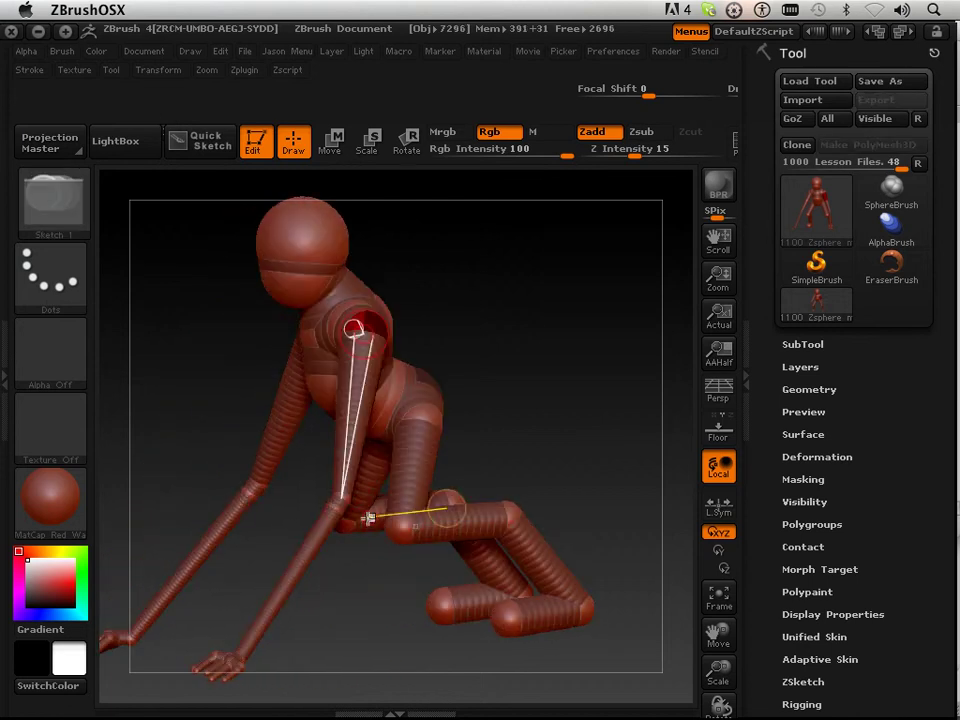
key("a")
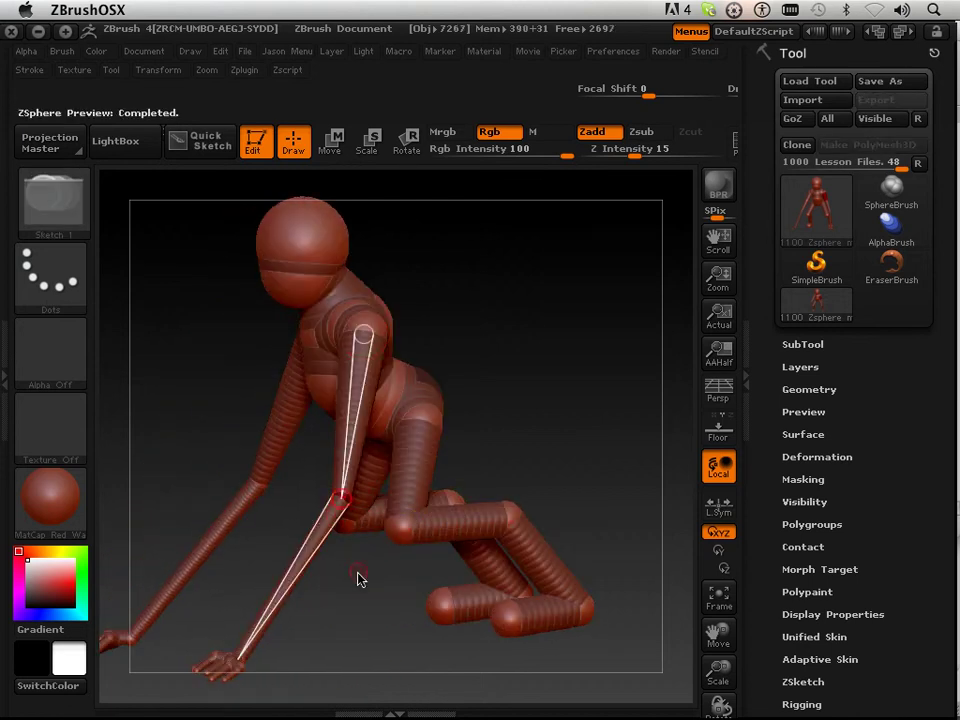
left_click_drag(360, 577, 457, 418)
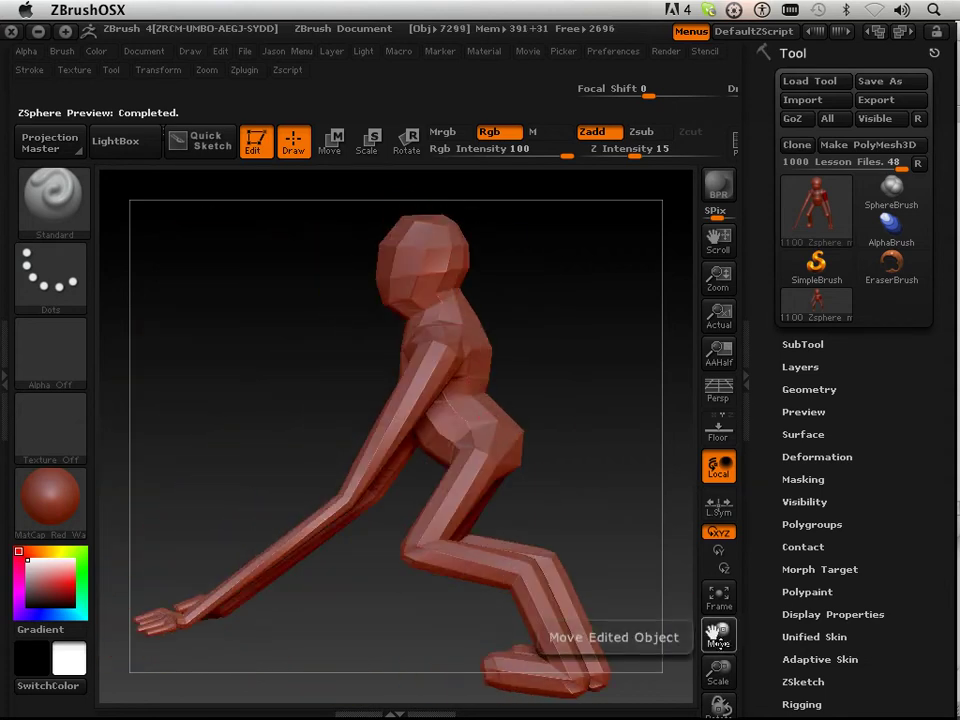
left_click_drag(716, 634, 644, 628)
mouse_move(605, 500)
left_mouse_down()
mouse_move(510, 436)
mouse_move(435, 448)
mouse_move(564, 437)
mouse_move(560, 444)
left_mouse_up()
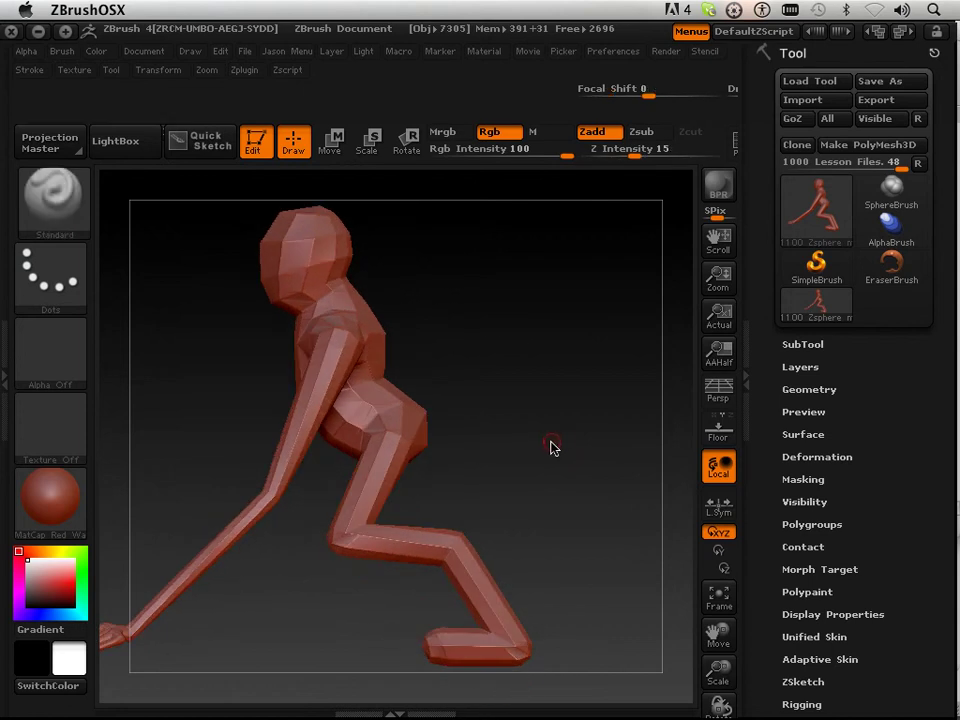
key("a")
key("a")
key("a")
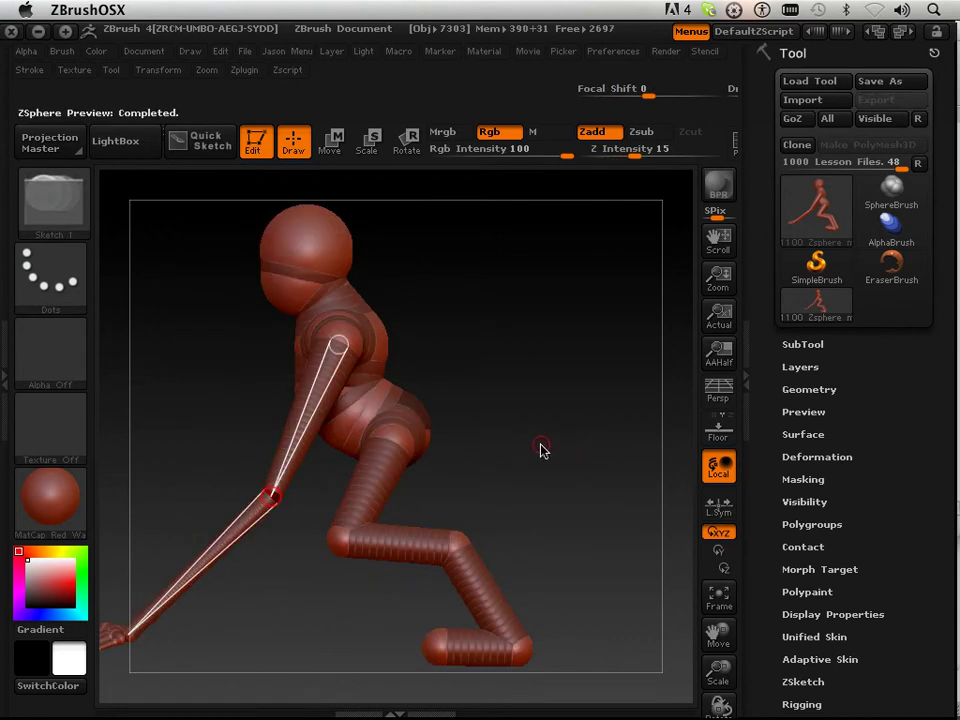
Step: Draw a centred chain of ZSpheres out of the back of the pelvis to start a tail
left_click_drag(542, 450, 450, 438)
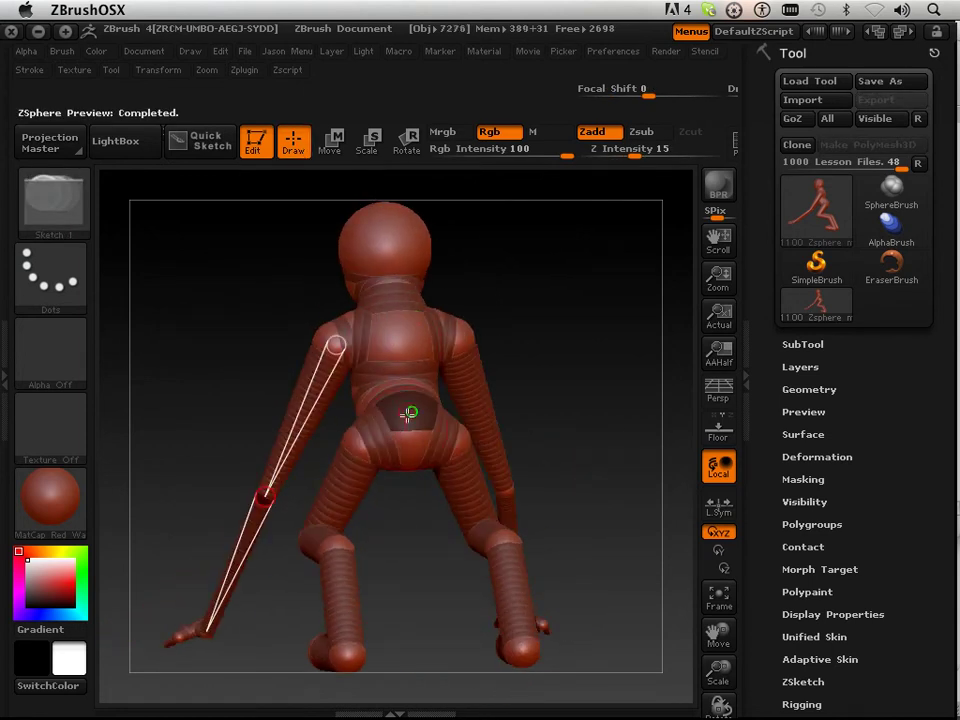
left_click(170, 75)
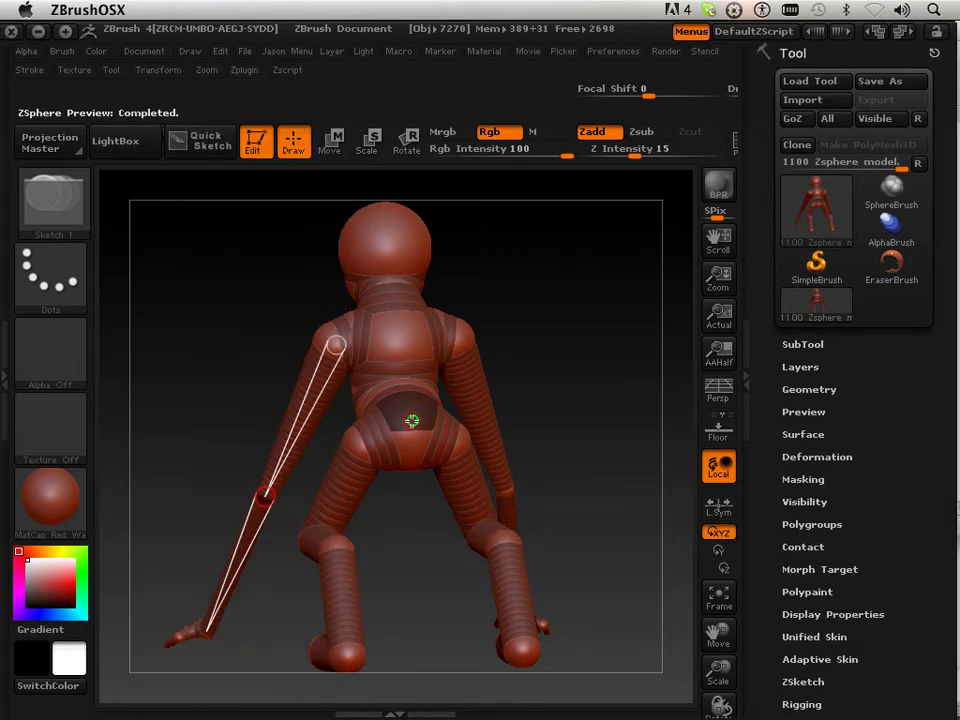
mouse_move(480, 412)
left_mouse_down()
mouse_move(581, 373)
mouse_move(553, 420)
mouse_move(530, 408)
mouse_move(433, 411)
mouse_move(398, 396)
mouse_move(302, 452)
mouse_move(420, 436)
left_mouse_up()
left_click(330, 142)
left_click(294, 144)
mouse_move(310, 180)
left_mouse_down()
mouse_move(426, 371)
mouse_move(380, 450)
left_mouse_up()
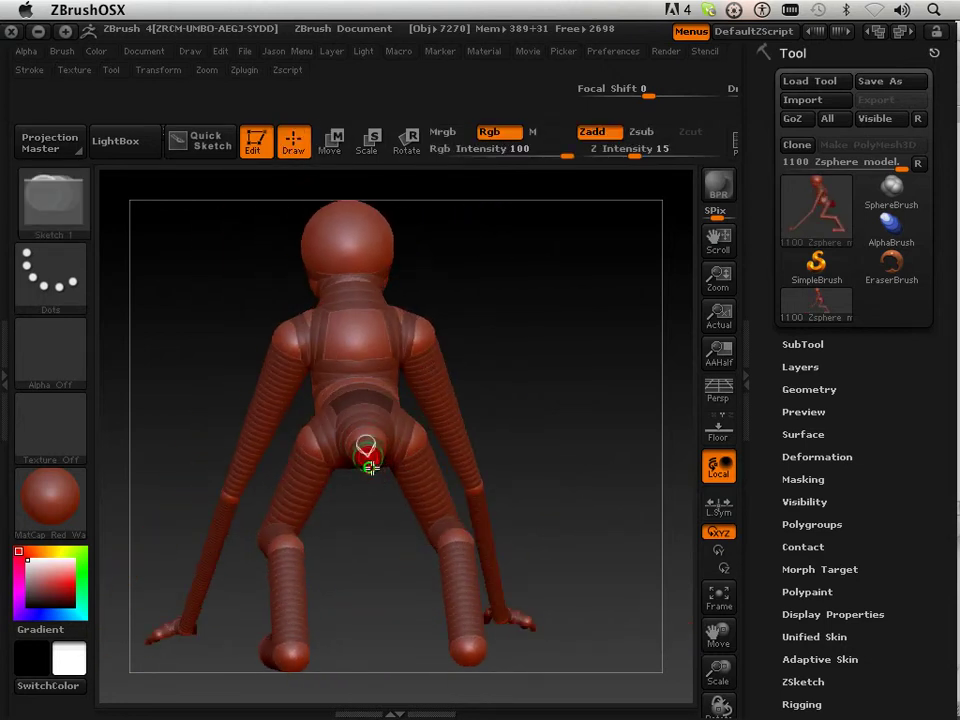
left_click_drag(519, 416, 587, 394)
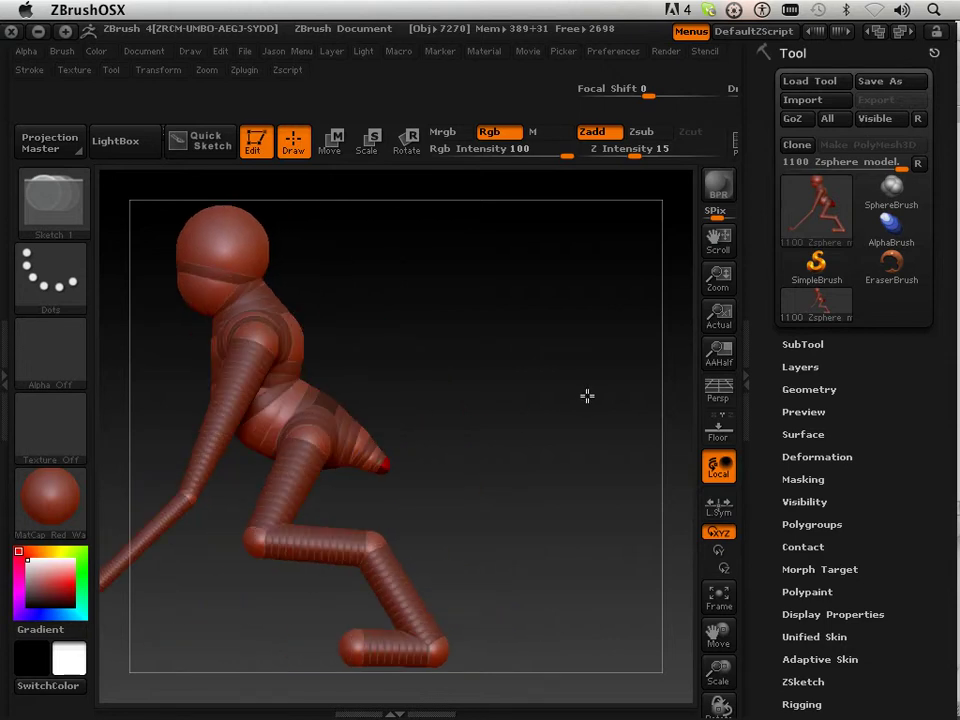
Step: Move the tail ZSpheres in the side view so the tail slopes down from the pelvis and extends backward near the ground
left_click(343, 152)
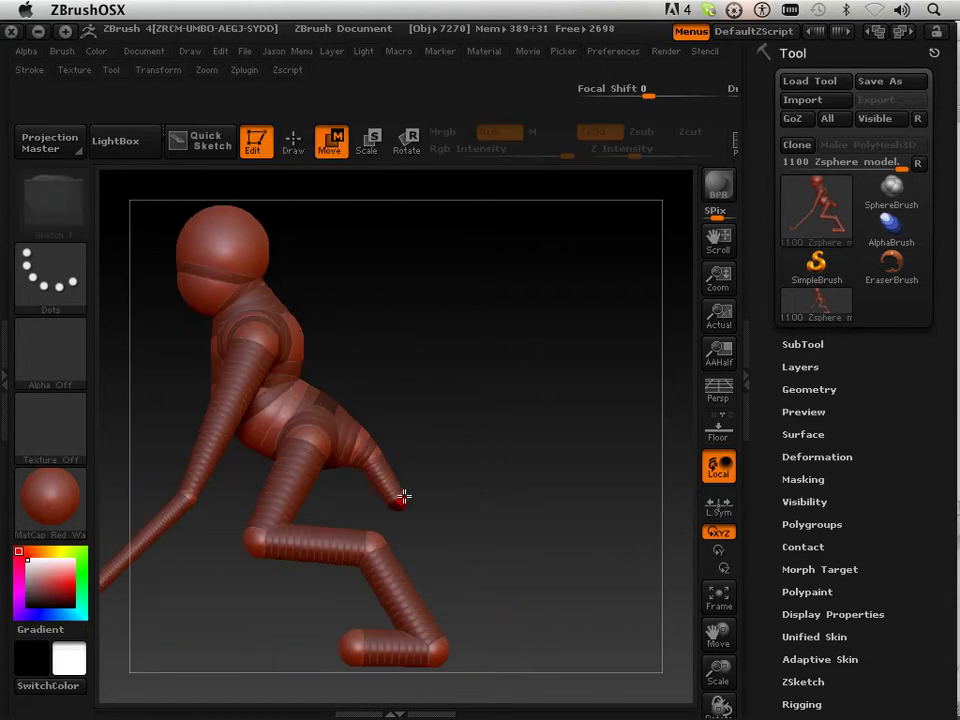
left_click_drag(403, 496, 608, 602)
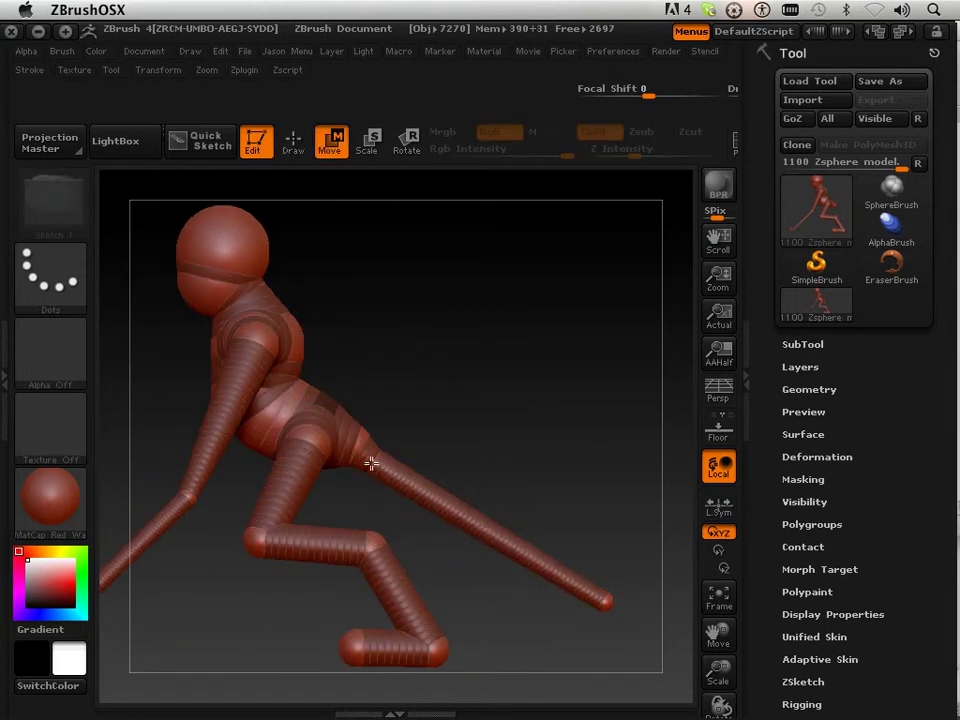
left_click_drag(371, 463, 455, 590)
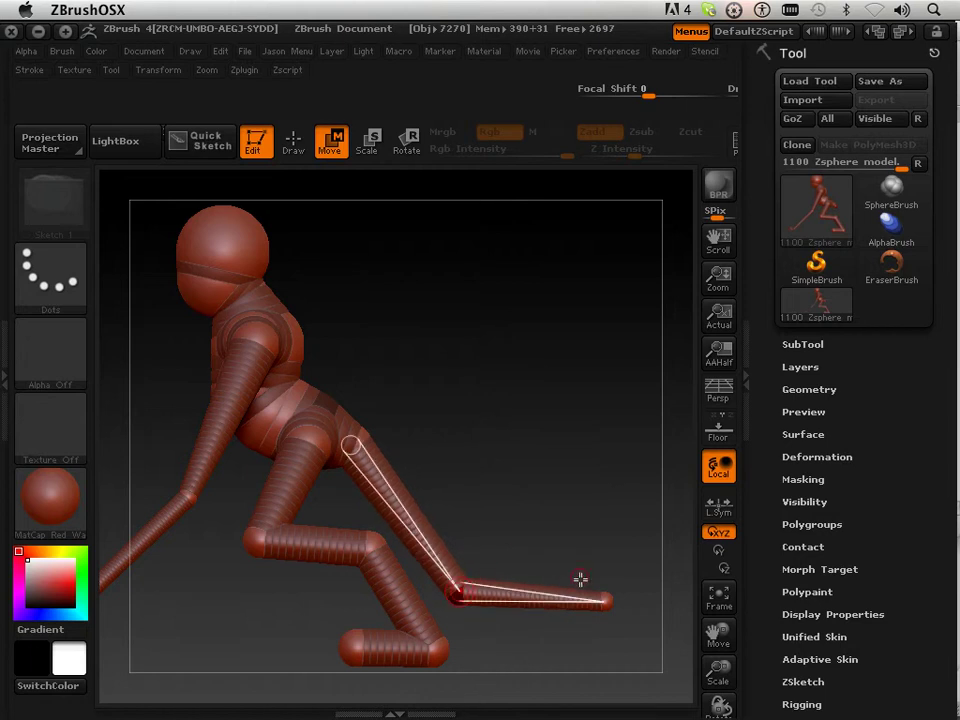
left_click_drag(611, 606, 639, 615)
left_click_drag(462, 595, 467, 604)
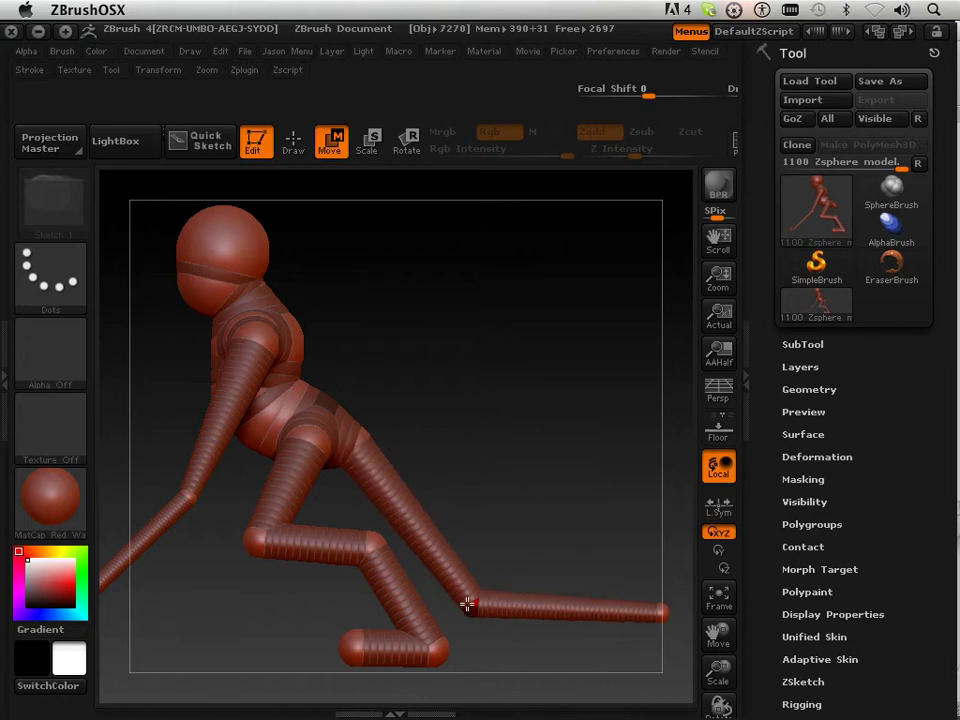
Step: Reposition the tail's bend and tip ZSpheres in the side view so its end section lies nearly flat at foot level
key("a")
left_click_drag(536, 482, 396, 506)
left_click_drag(703, 605, 587, 583)
key("a")
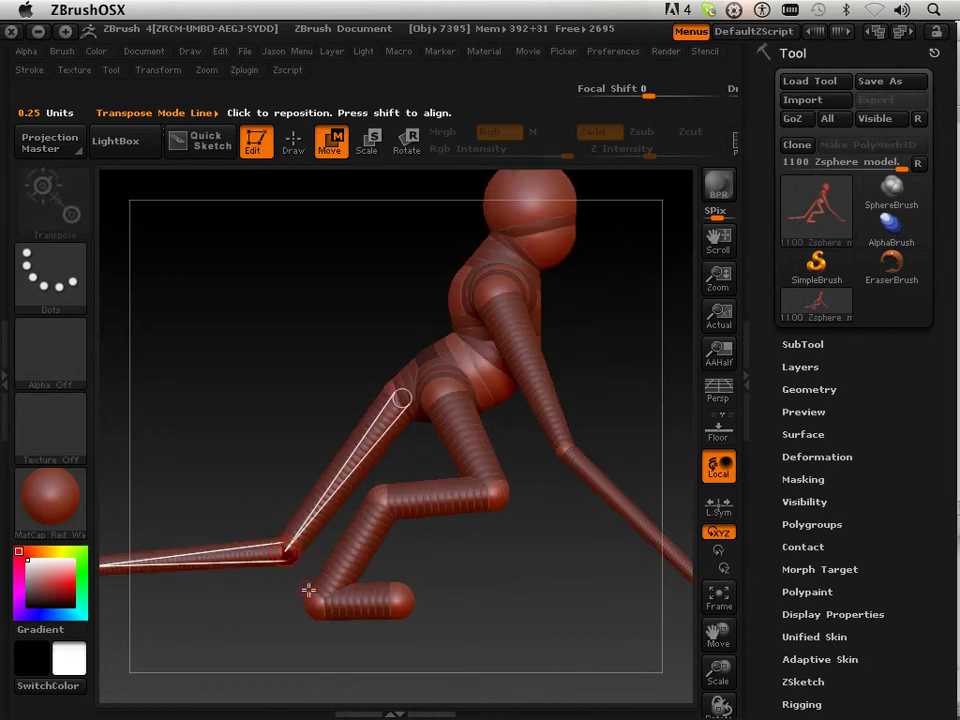
left_click_drag(285, 553, 276, 578)
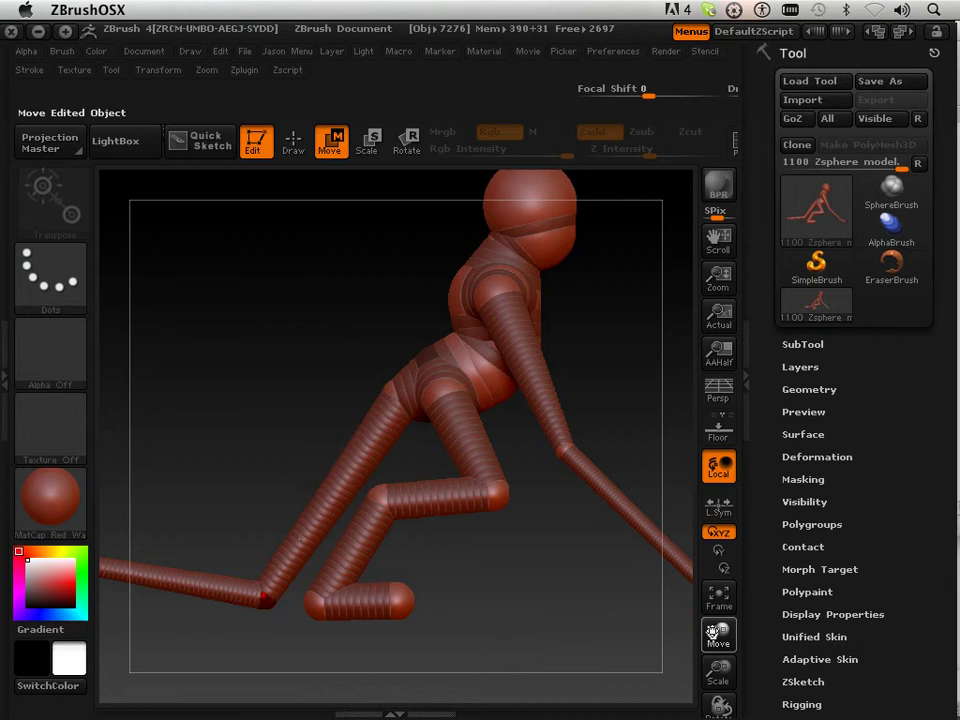
left_click_drag(718, 635, 713, 607)
left_click_drag(160, 517, 172, 541)
left_click_drag(340, 549, 318, 554)
left_click_drag(170, 545, 167, 551)
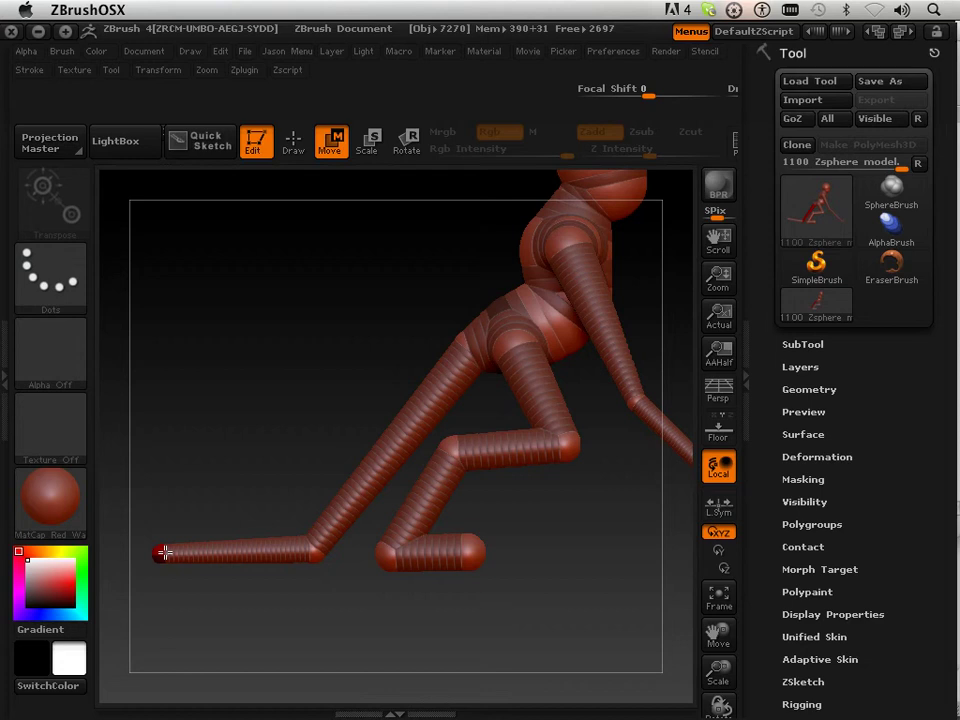
Step: Lengthen the feet by moving the heel ZSphere backward and the toe ZSphere forward, and check the adaptive skin
key("a")
left_click_drag(291, 628, 431, 608)
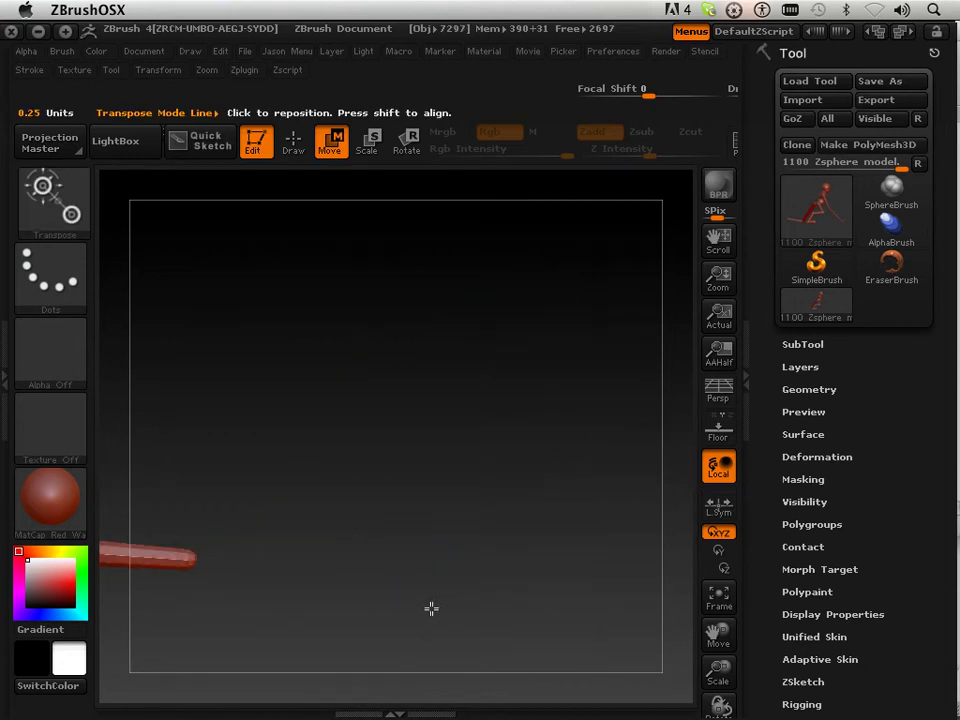
key("f")
left_click_drag(554, 513, 513, 438)
key("a")
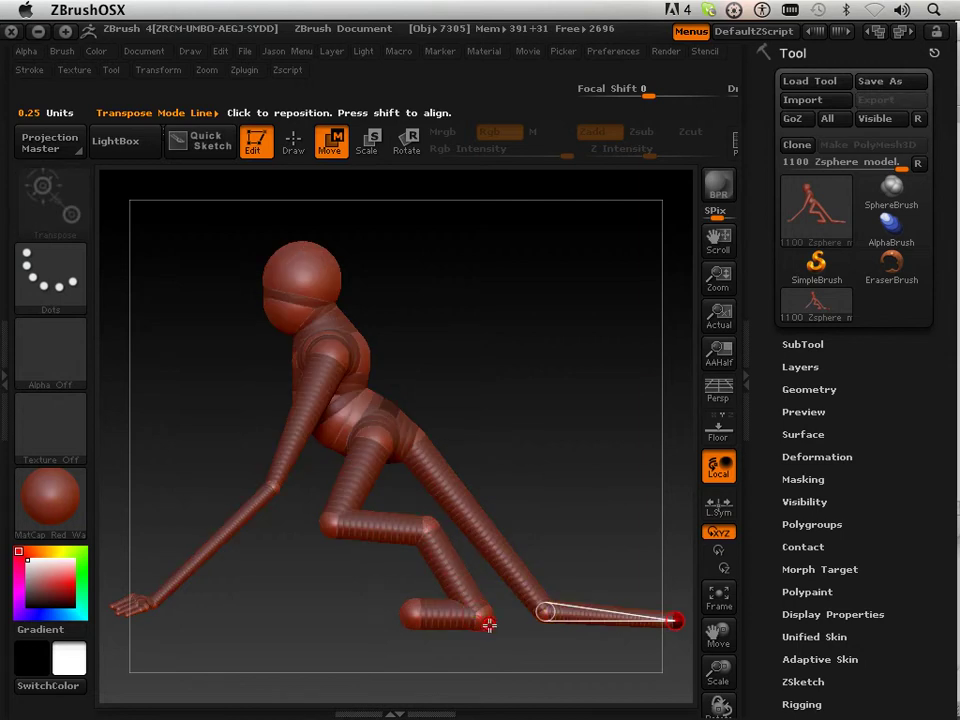
left_click_drag(486, 624, 500, 621)
left_click_drag(409, 616, 405, 617)
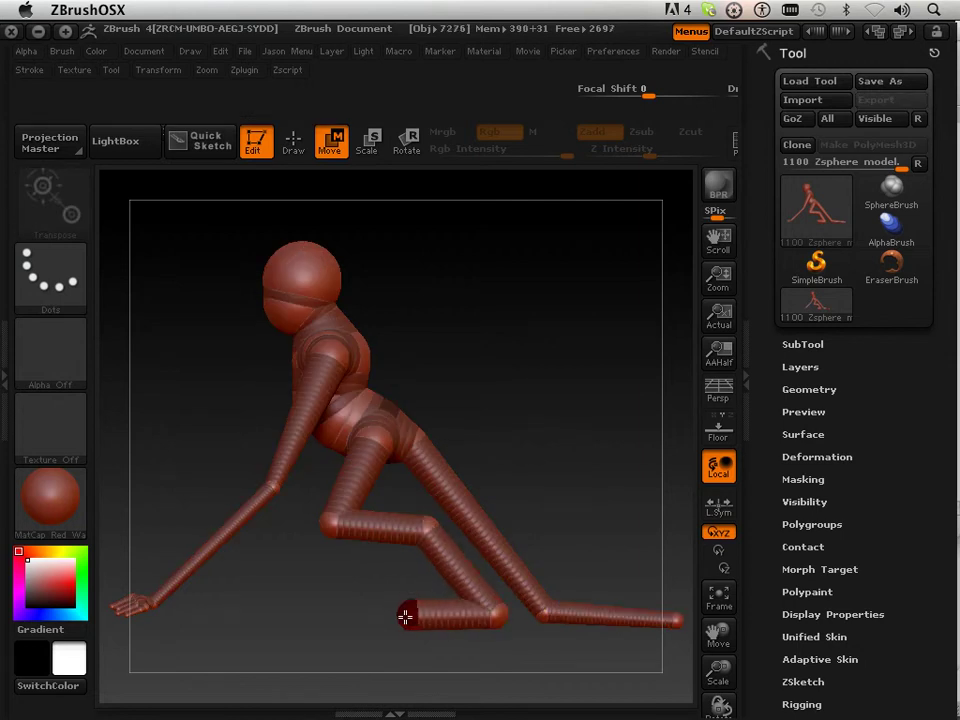
mouse_move(486, 491)
left_mouse_down()
mouse_move(482, 480)
mouse_move(499, 493)
left_mouse_up()
key("a")
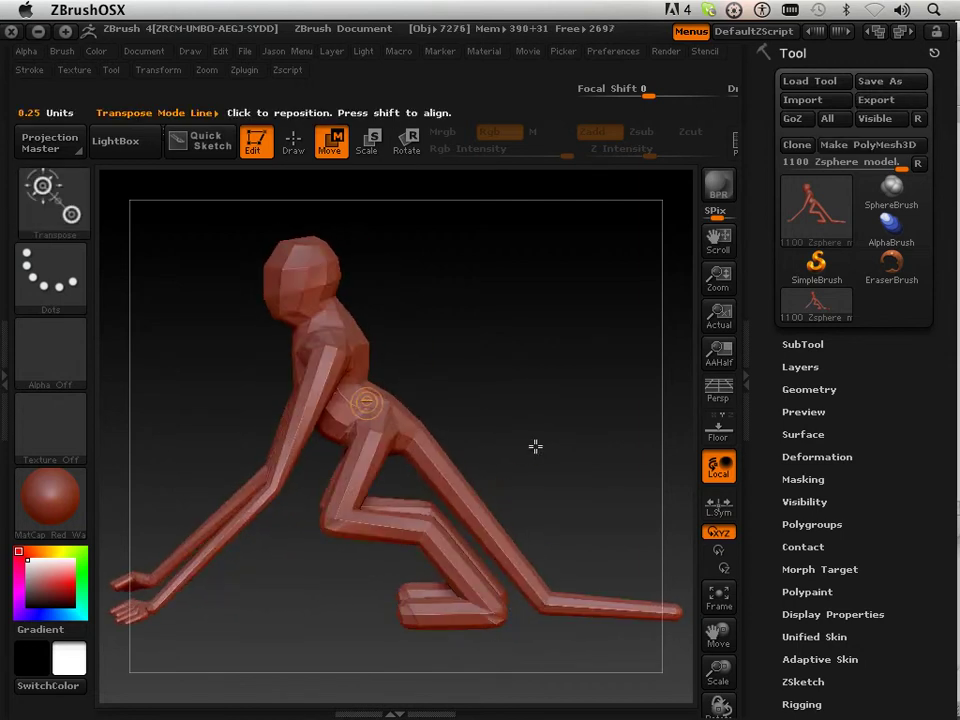
Step: Insert a ZSphere midway along the tail's sloping section and move it to bend the tail, checking the skin from side and front
left_click_drag(535, 446, 462, 458)
left_click_drag(606, 469, 632, 388)
key("a")
key("a")
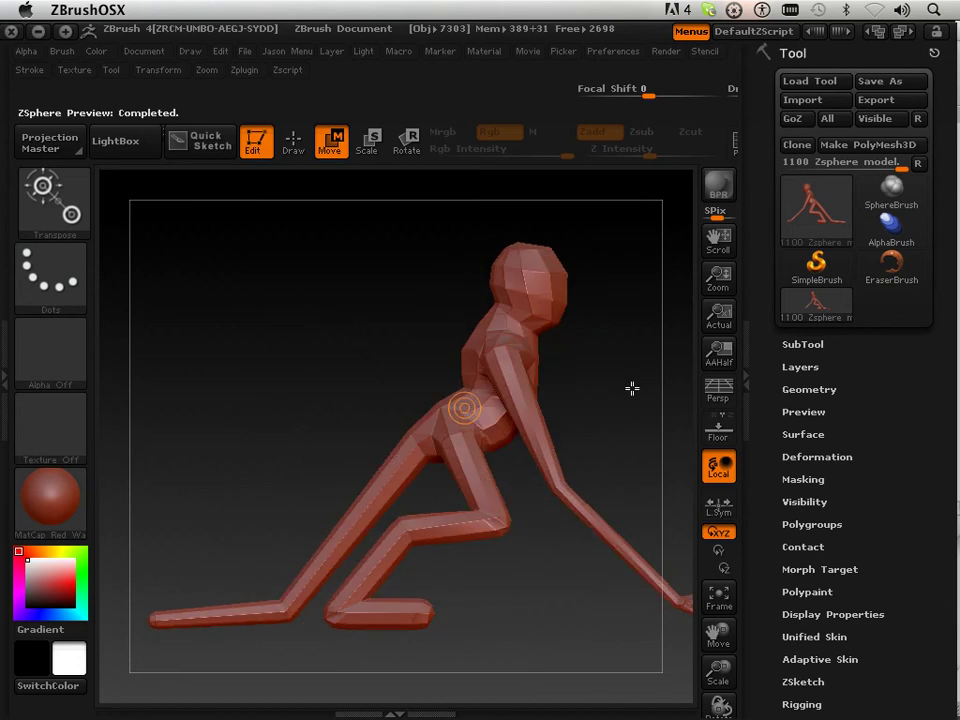
key("a")
key("q")
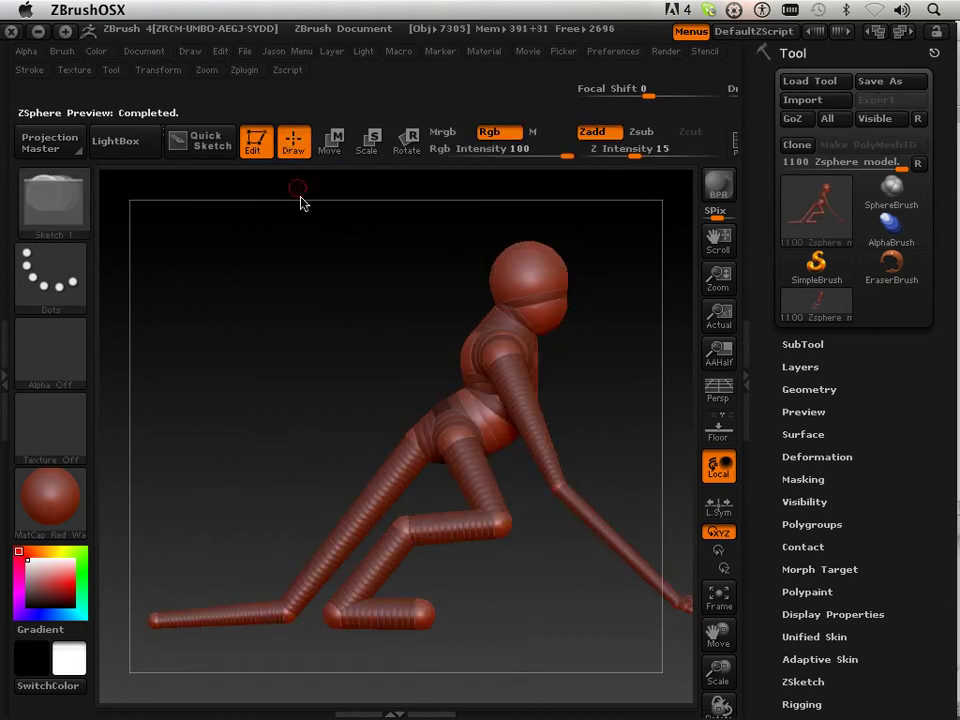
left_click_drag(367, 499, 394, 428)
left_click(329, 144)
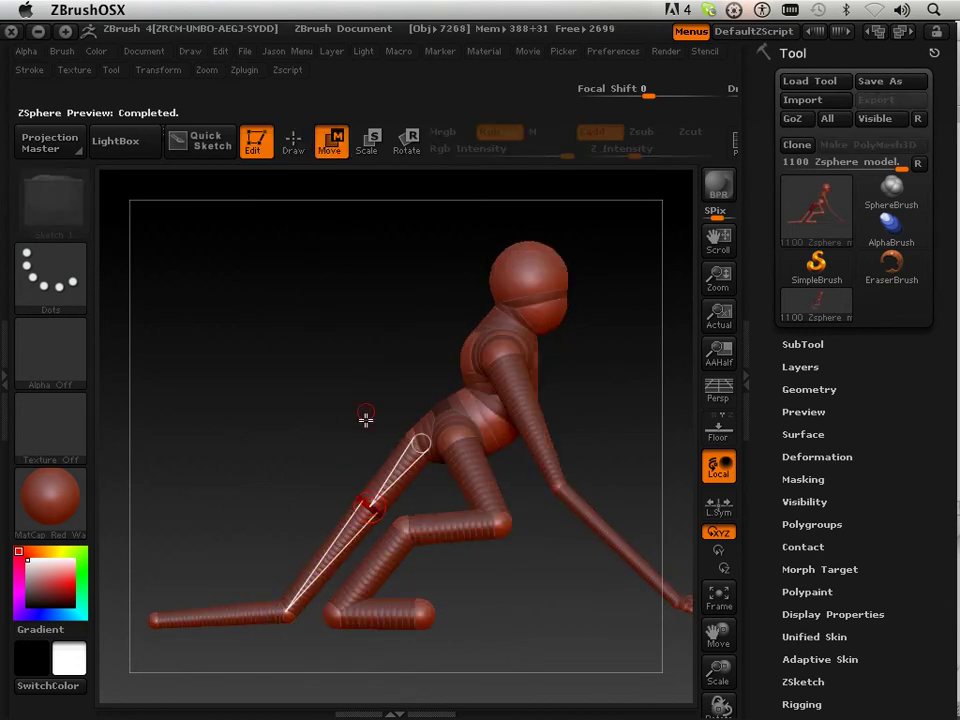
key("a")
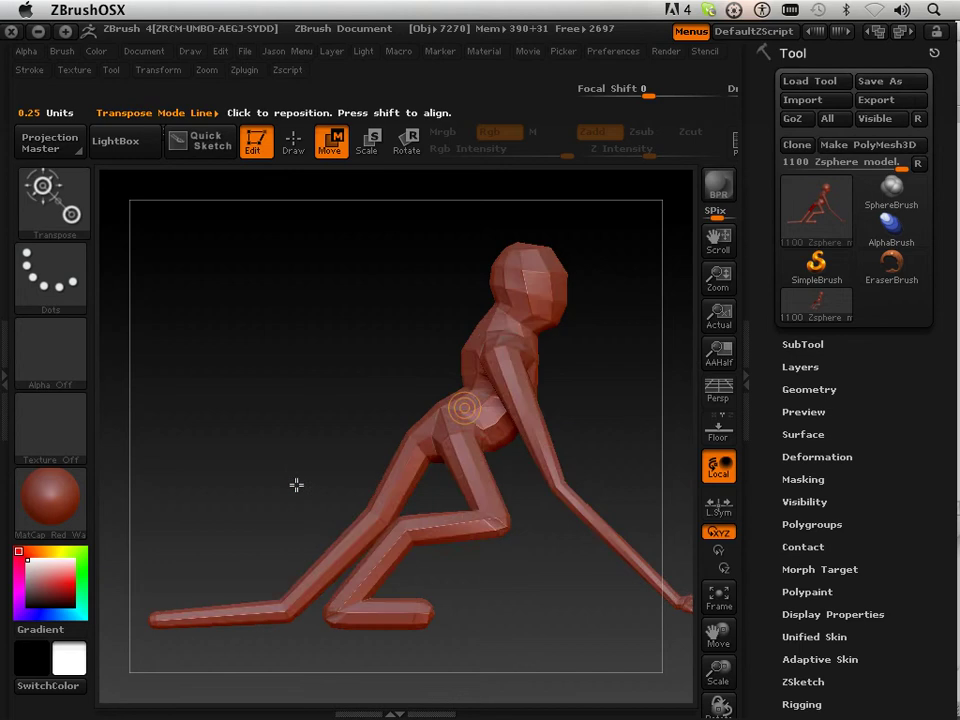
left_click_drag(318, 430, 560, 413)
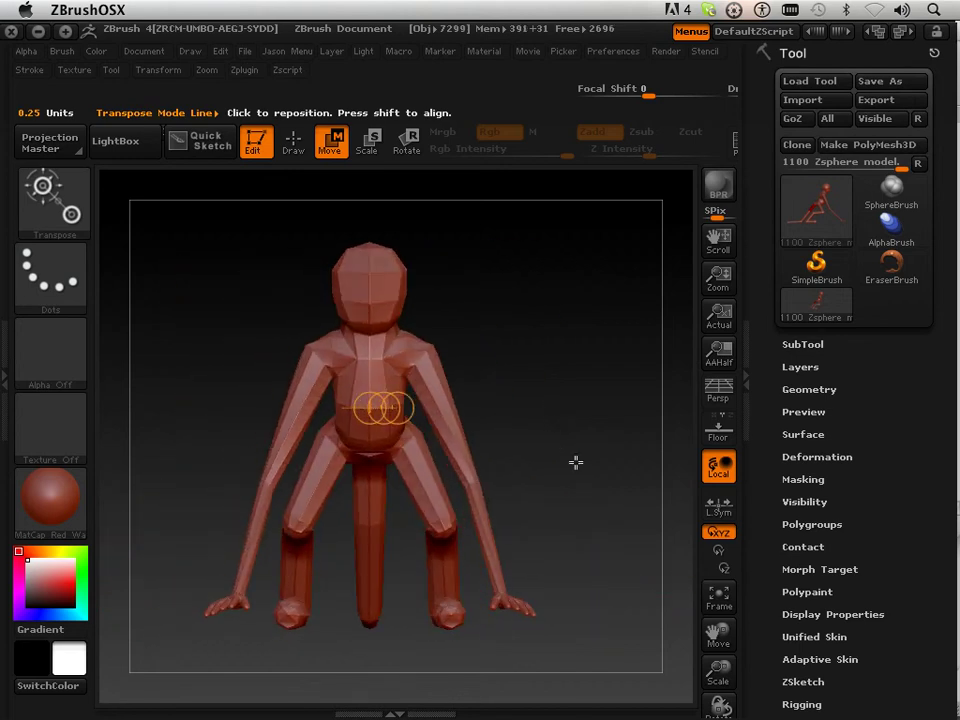
Step: Zoom in on one hand and examine its fingers as both ZSpheres and adaptive skin
key("a")
left_click_drag(716, 674, 721, 696)
left_click_drag(719, 636, 721, 592)
left_click_drag(632, 579, 690, 610)
left_click_drag(719, 670, 719, 684)
left_click_drag(715, 638, 723, 465)
left_click_drag(718, 632, 732, 713)
mouse_move(637, 543)
left_mouse_down()
mouse_move(598, 555)
mouse_move(626, 561)
left_mouse_up()
left_click_drag(719, 636, 722, 428)
mouse_move(602, 476)
left_mouse_down()
mouse_move(559, 484)
mouse_move(521, 367)
left_mouse_up()
left_click(301, 154)
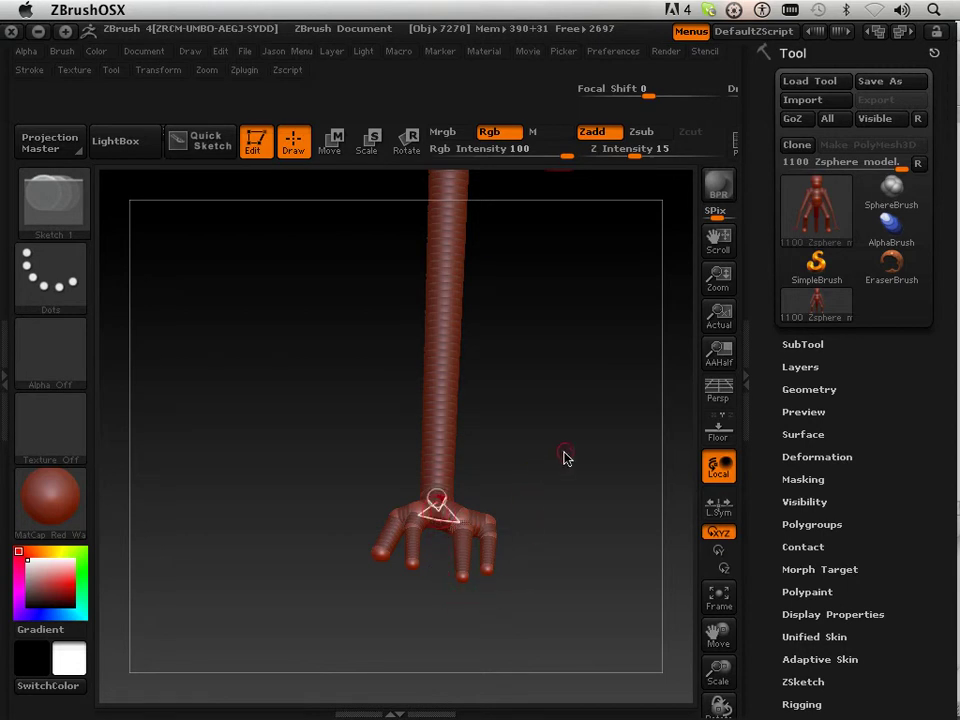
key("a")
key("a")
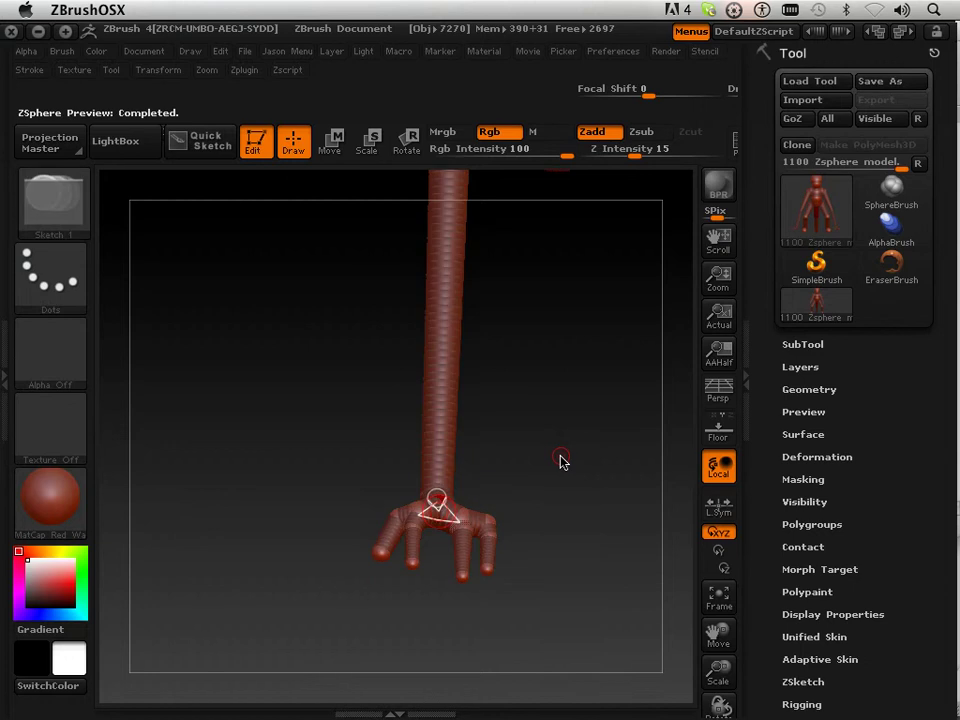
key("a")
key("a")
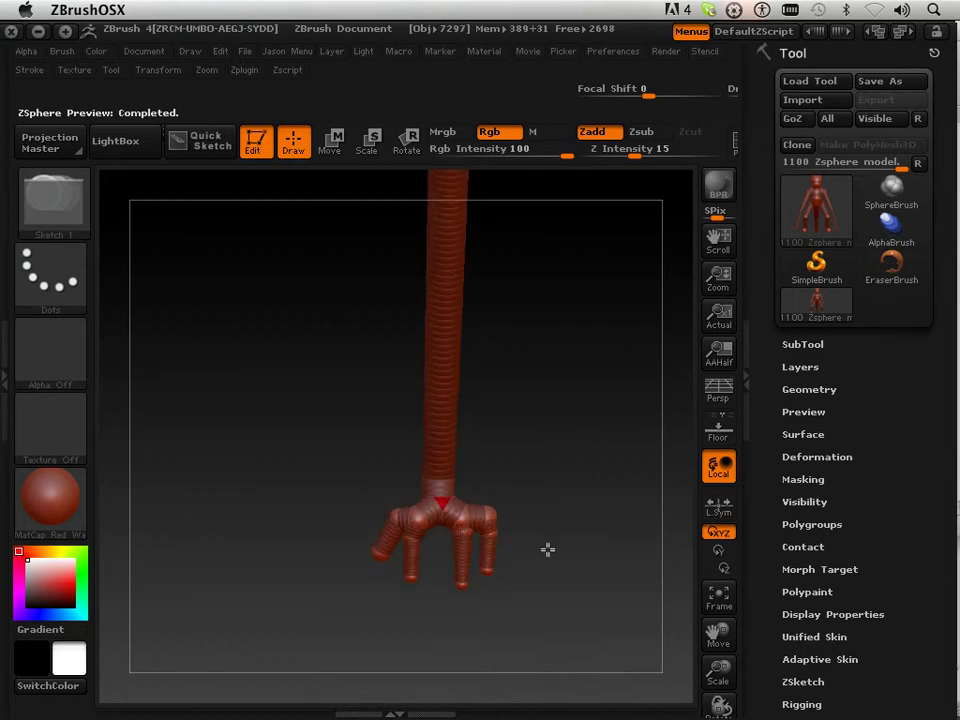
Step: Move the ZSpheres of the two middle fingers to lengthen and converge them, and splay the outer finger away from the hand
left_click(335, 150)
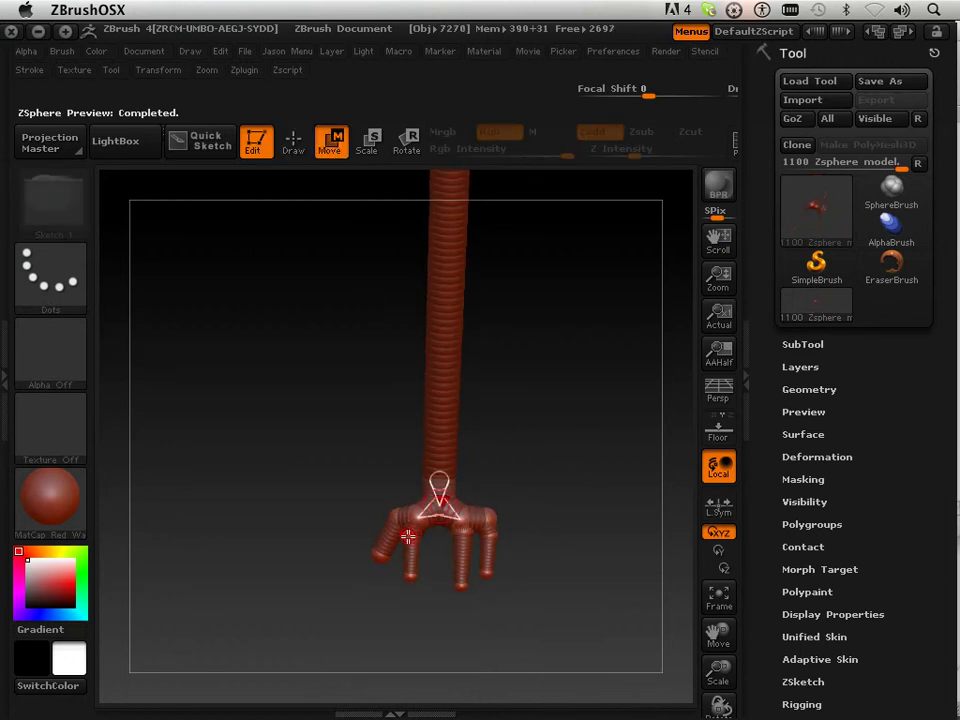
left_click_drag(415, 558, 457, 594)
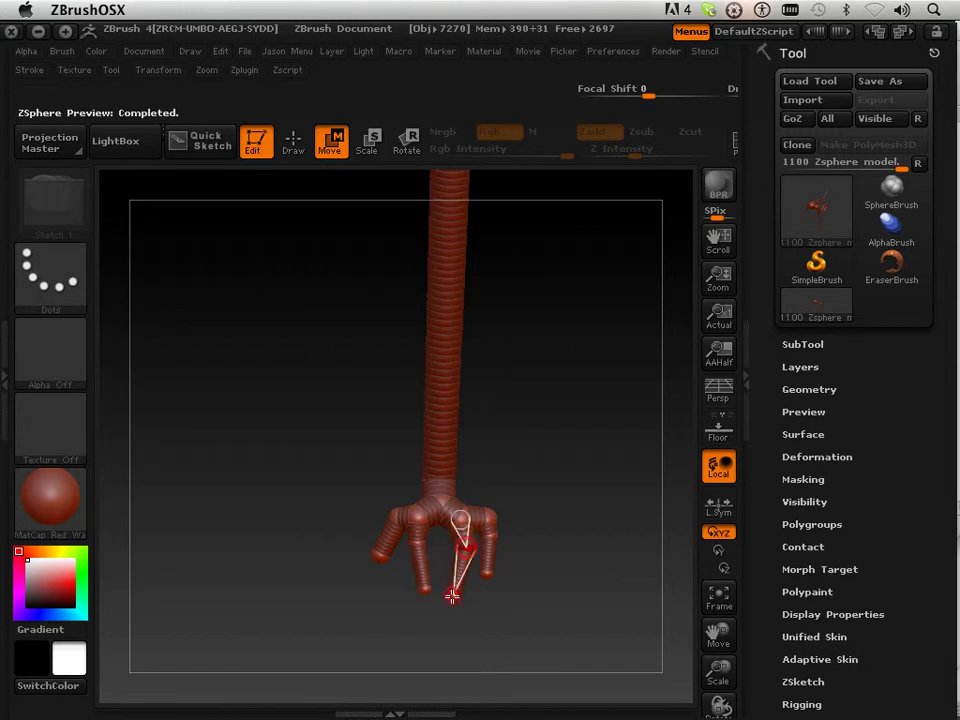
left_click_drag(429, 592, 426, 600)
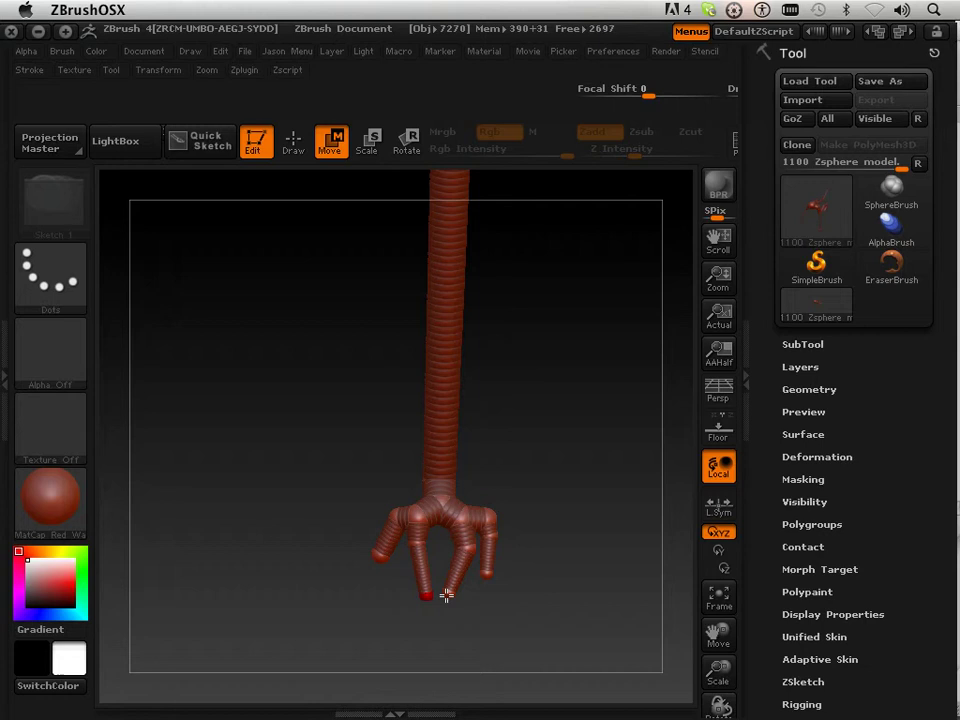
key("a")
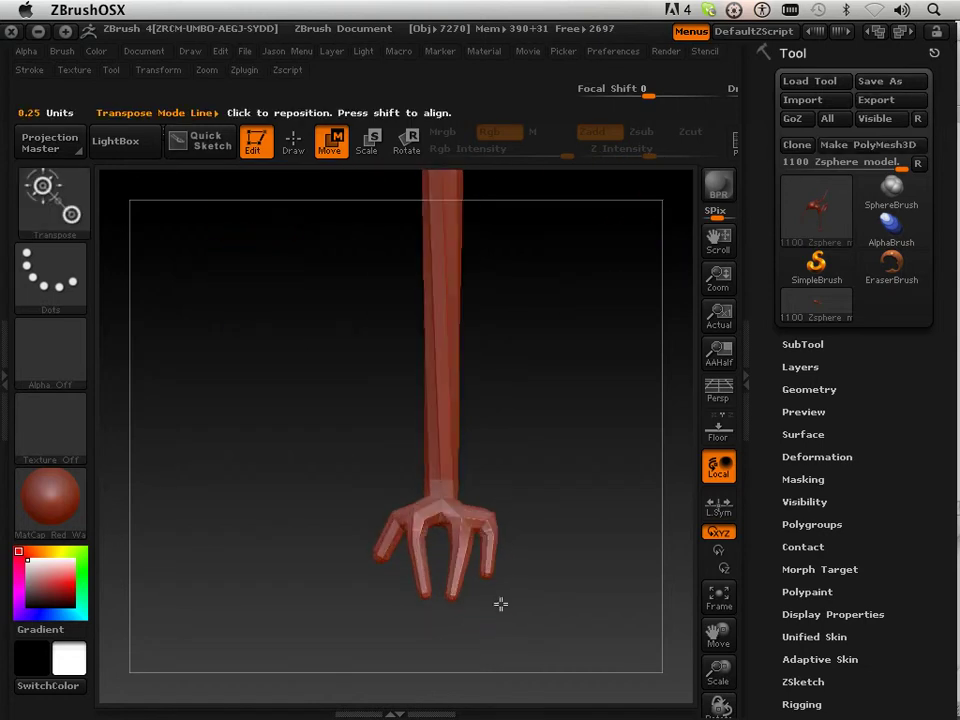
key("a")
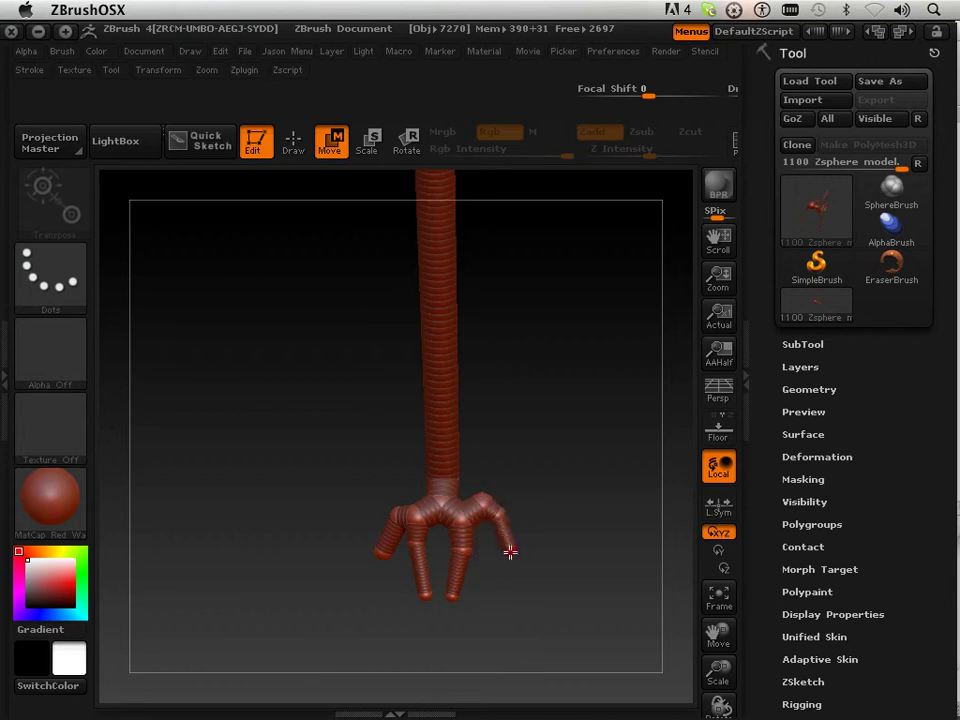
key("a")
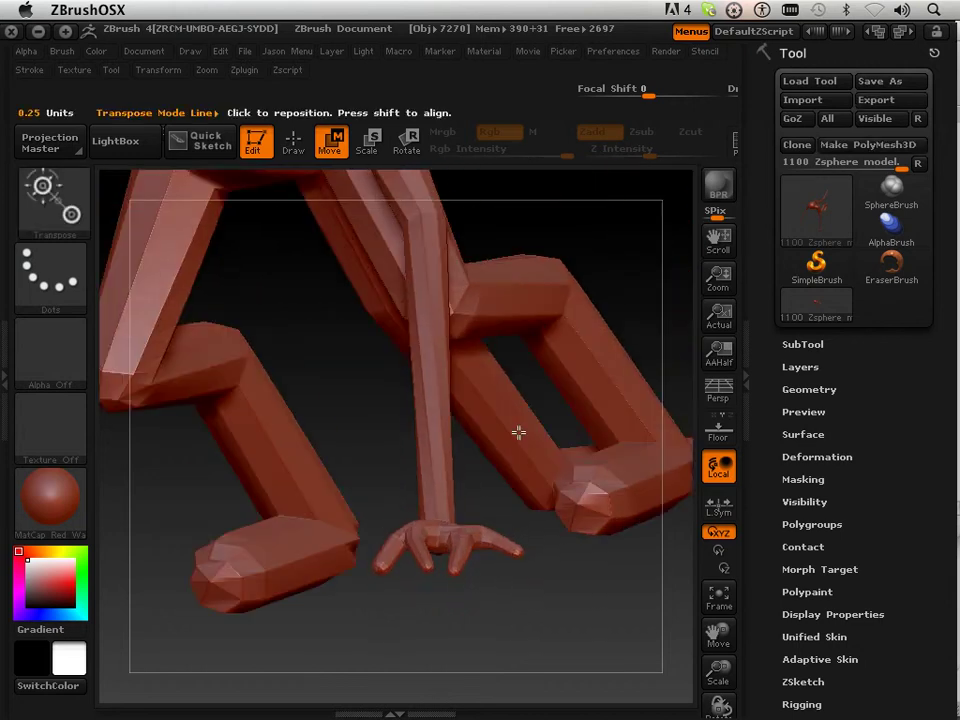
Step: Move the joint and tip ZSpheres of the hand's inner digit outward to splay it, checking the adaptive skin
key("a")
left_click_drag(520, 557, 468, 620)
key("a")
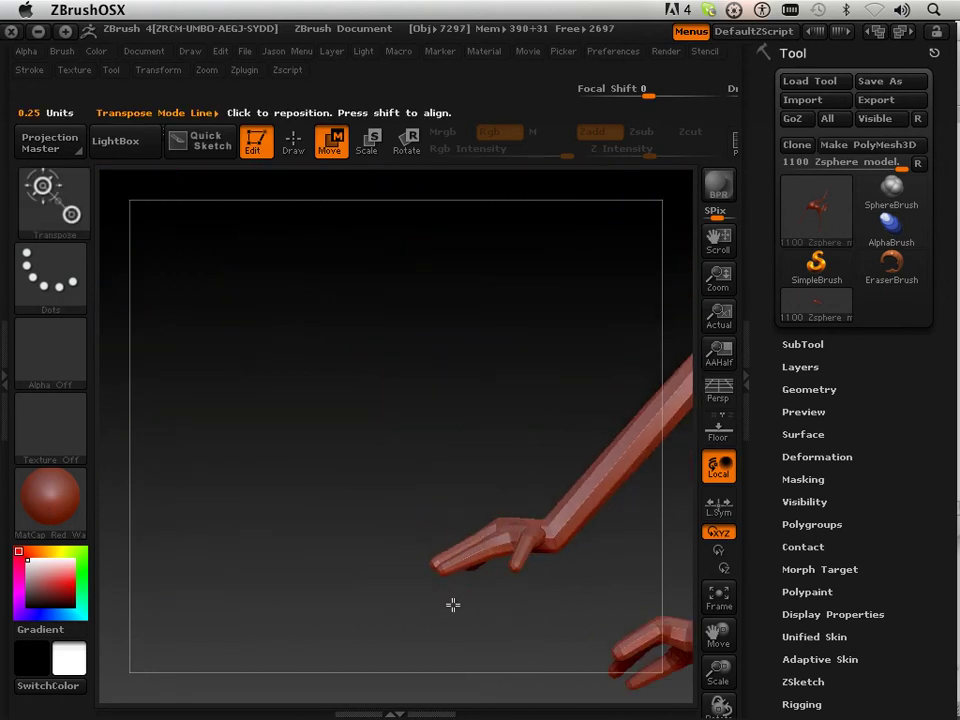
left_click_drag(453, 604, 551, 613)
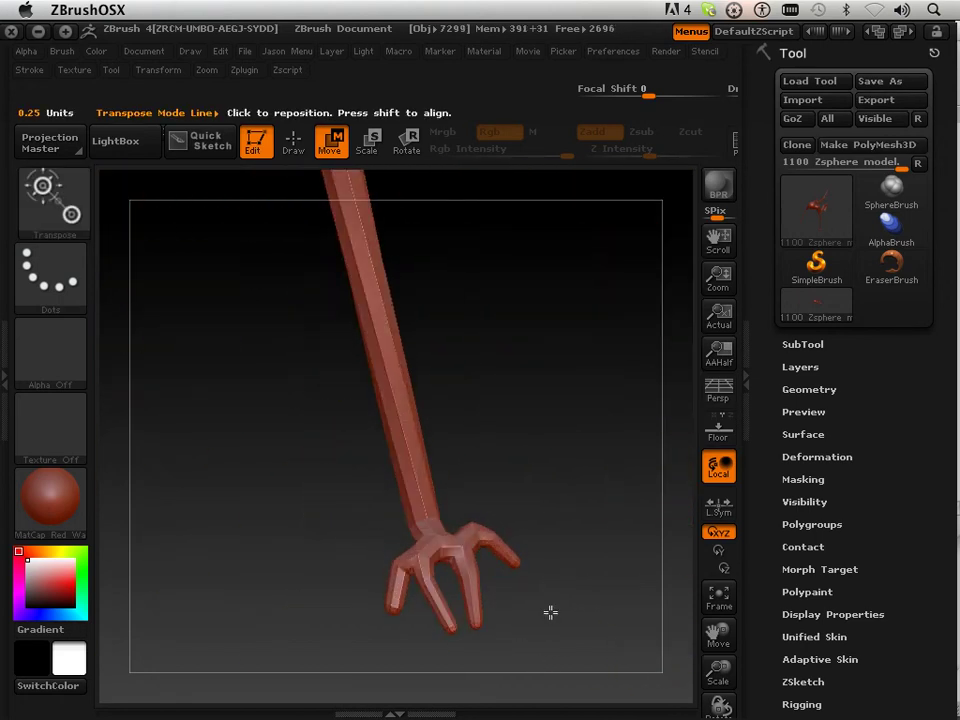
key("a")
left_click_drag(407, 566, 402, 554)
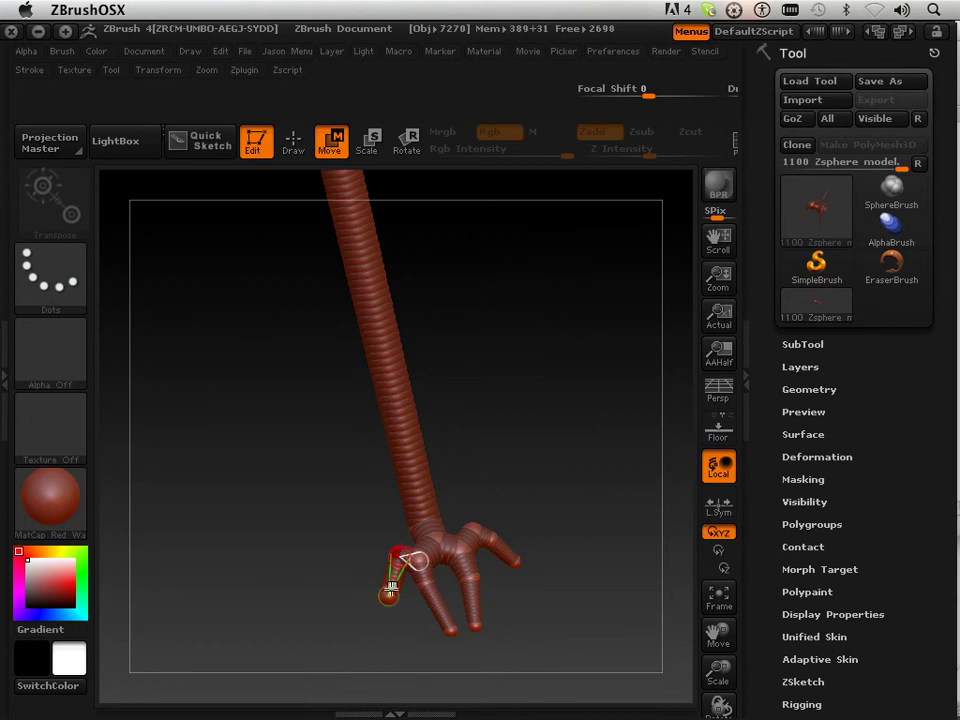
key("a")
mouse_move(538, 621)
left_mouse_down()
mouse_move(531, 534)
mouse_move(538, 645)
left_mouse_up()
key("a")
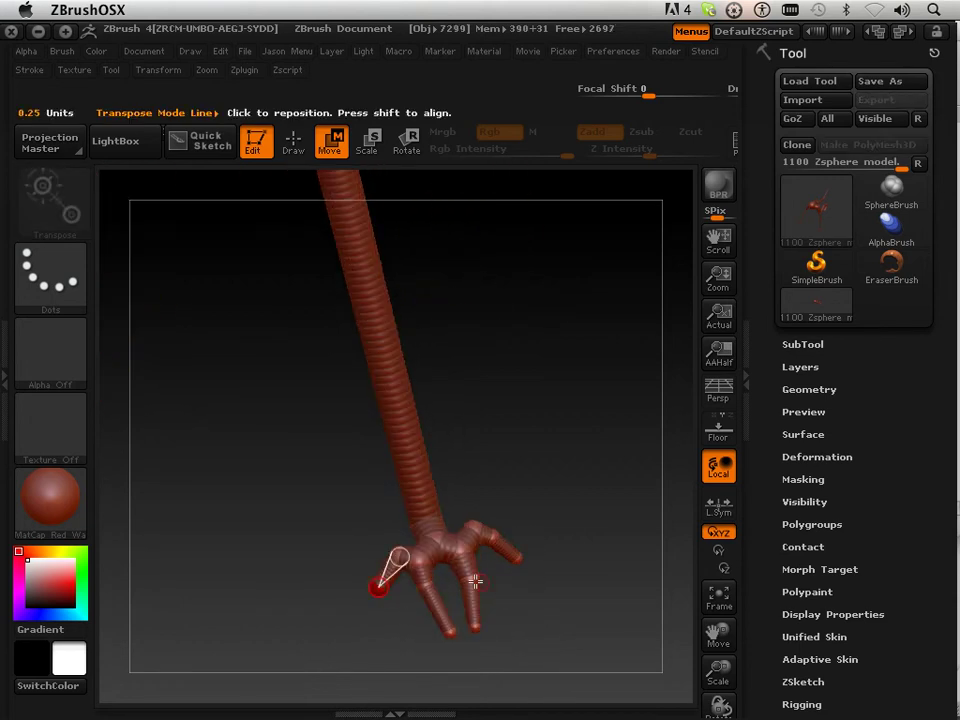
left_click(394, 557)
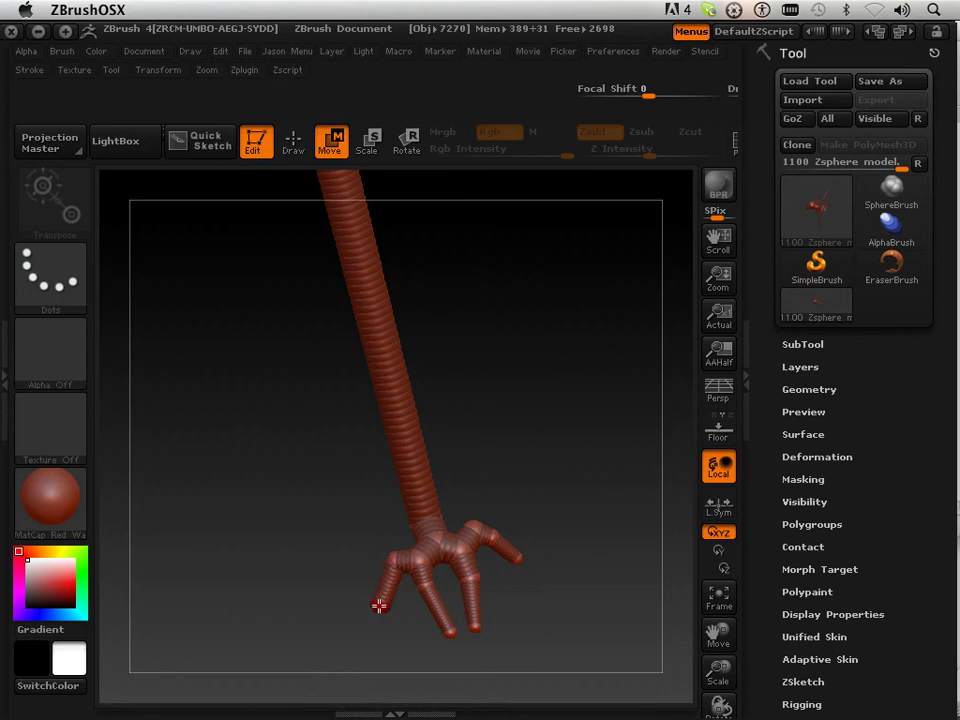
left_click_drag(490, 580, 520, 522)
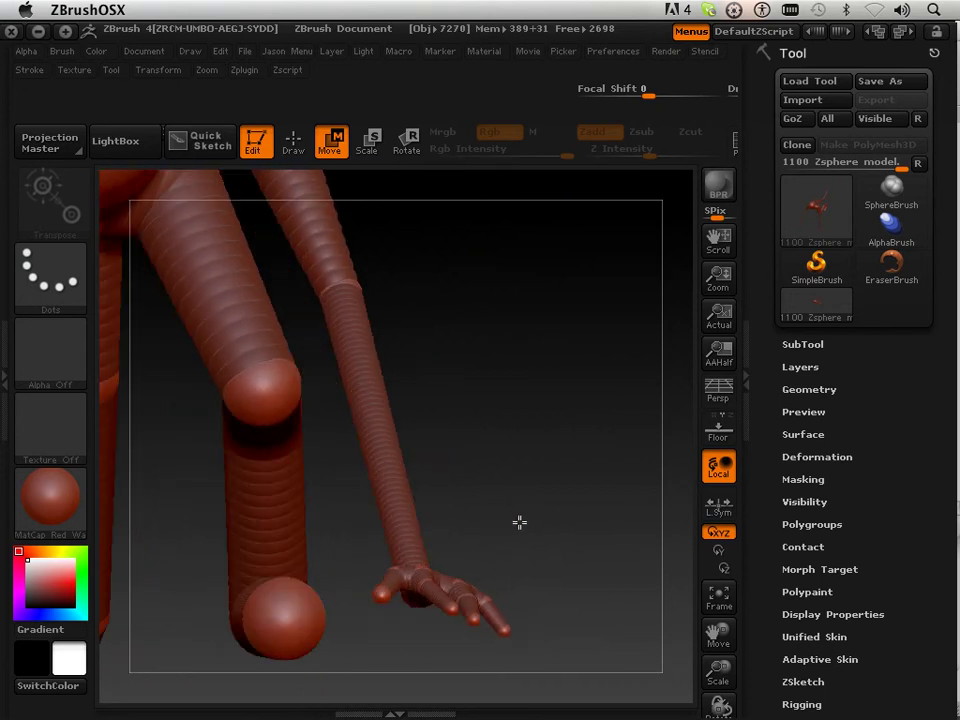
Step: Turn on the floor grid with perspective off, and frame the crouching figure and its hand from the side
left_click(720, 393)
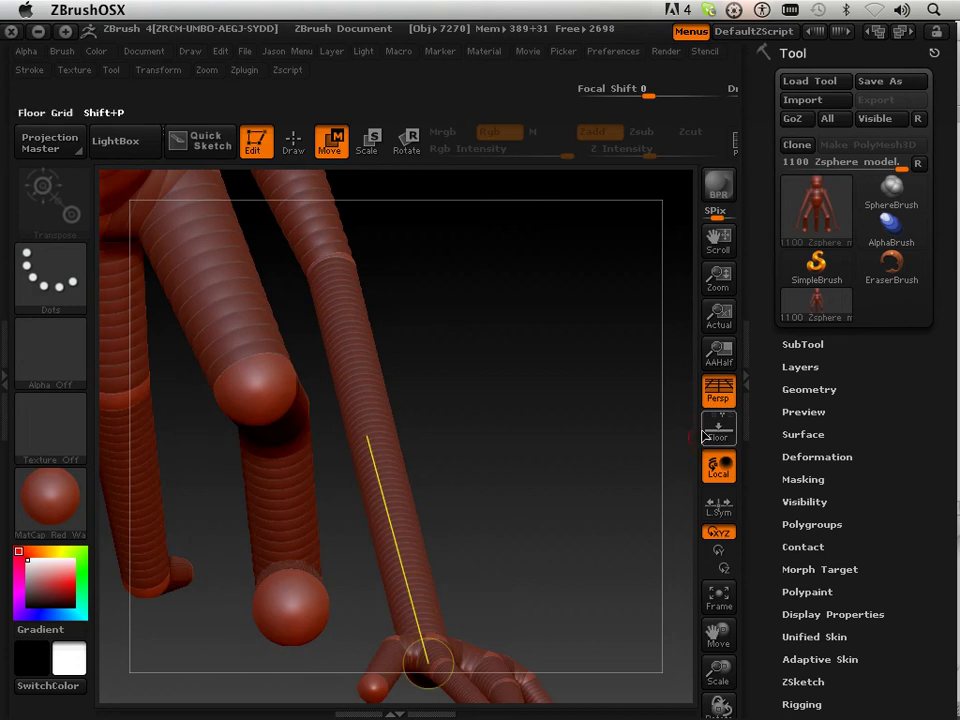
left_click(722, 398)
left_click(718, 430)
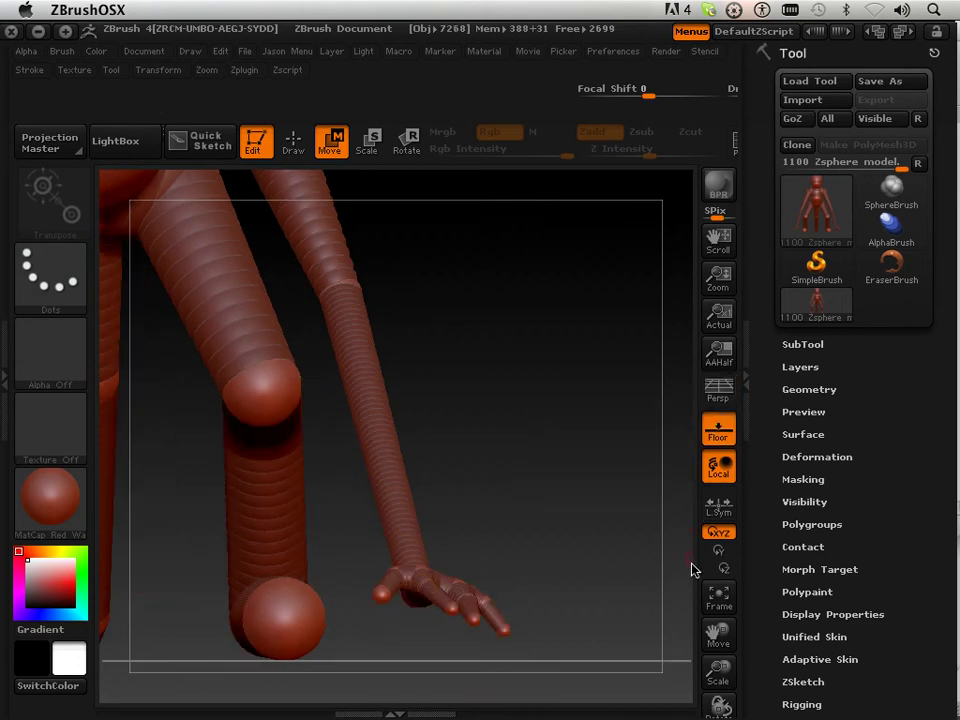
left_click_drag(716, 669, 701, 581)
left_click_drag(632, 556, 492, 536)
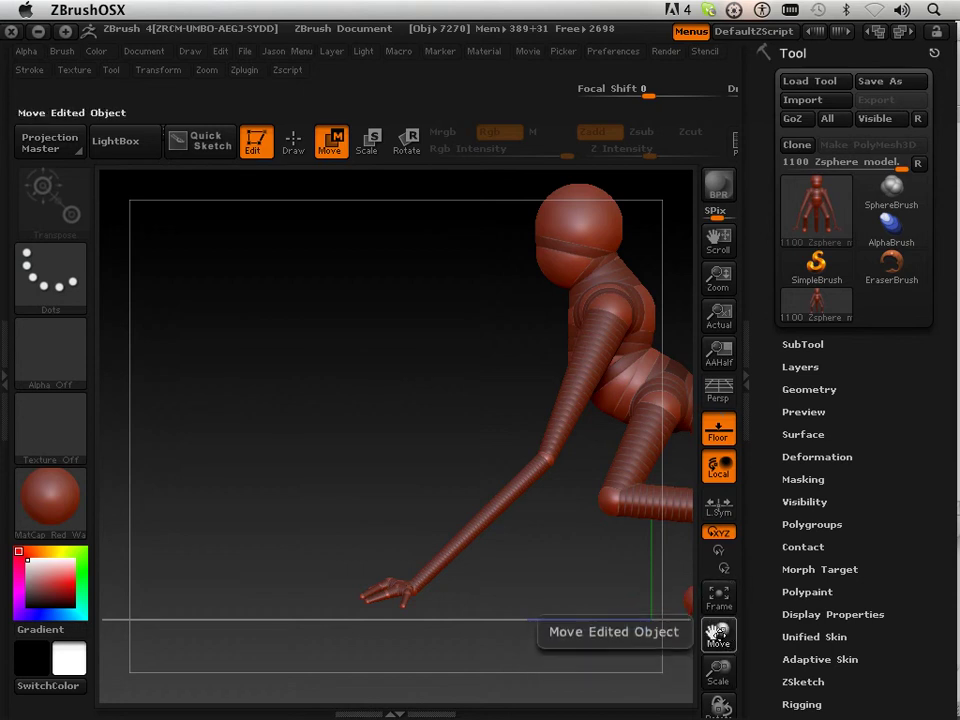
left_click_drag(718, 632, 760, 619)
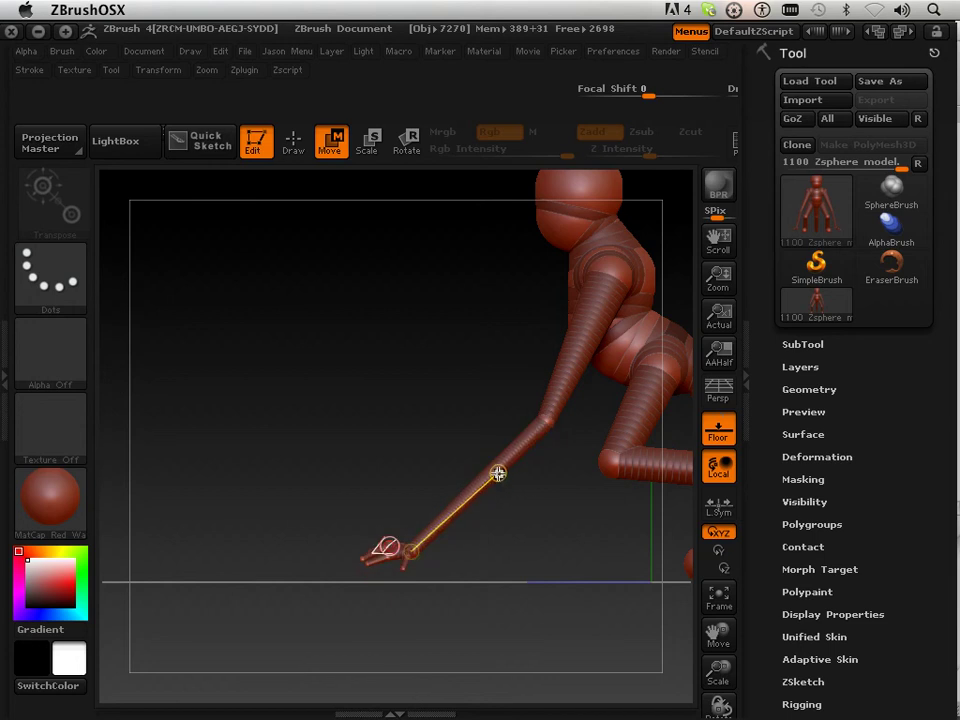
Step: Shift the forearm and hand vertically in the side view to bring the hand down to about foot level
mouse_move(498, 473)
left_mouse_down()
mouse_move(489, 482)
mouse_move(504, 494)
mouse_move(506, 484)
mouse_move(502, 494)
left_mouse_up()
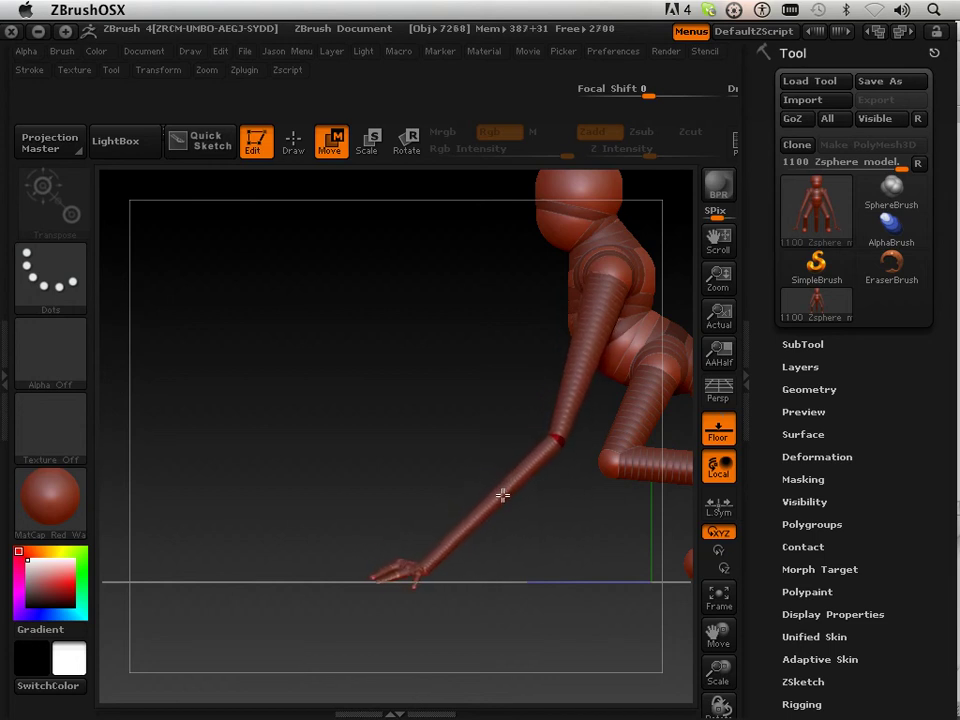
left_click_drag(717, 670, 718, 660)
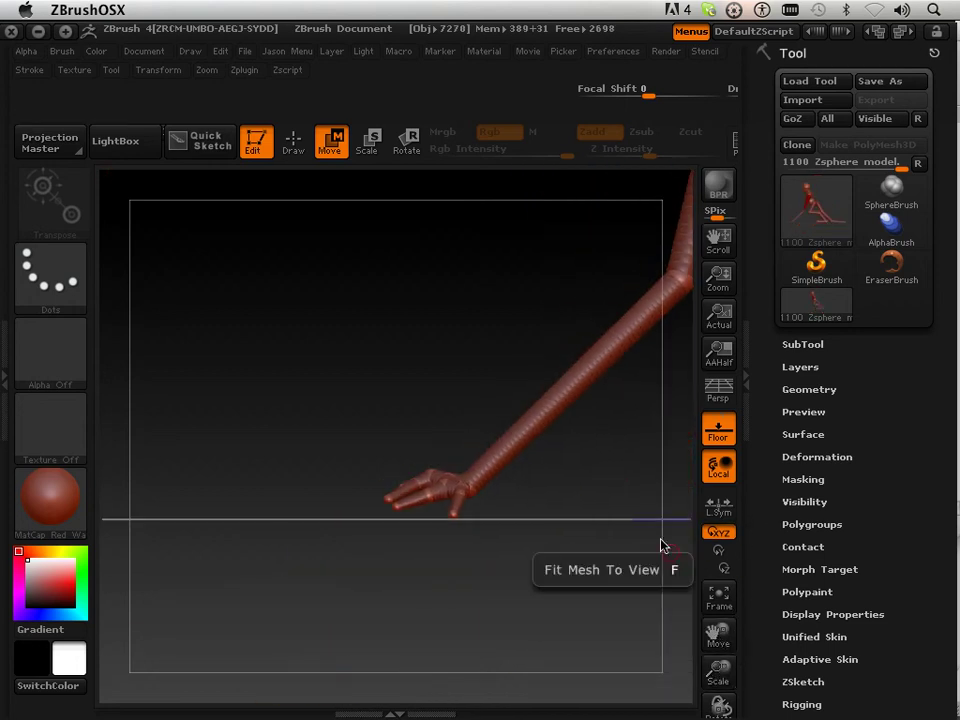
left_click_drag(466, 487, 611, 376)
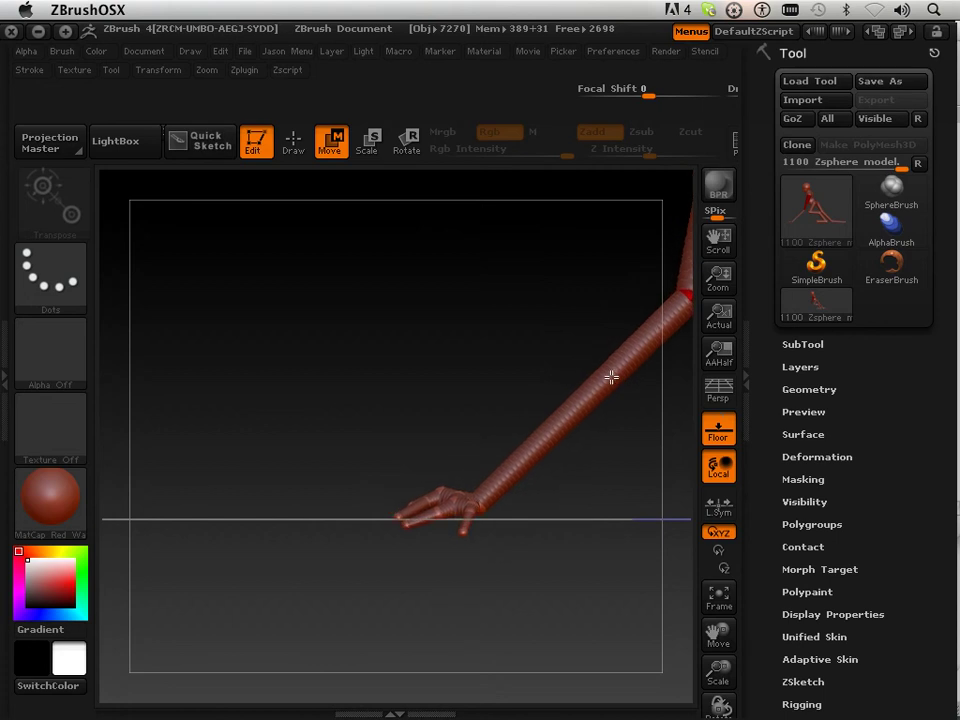
left_click_drag(718, 671, 711, 638)
left_click_drag(565, 551, 540, 540)
left_click_drag(719, 629, 490, 558)
mouse_move(334, 440)
left_mouse_down()
mouse_move(313, 437)
mouse_move(330, 405)
mouse_move(331, 420)
left_mouse_up()
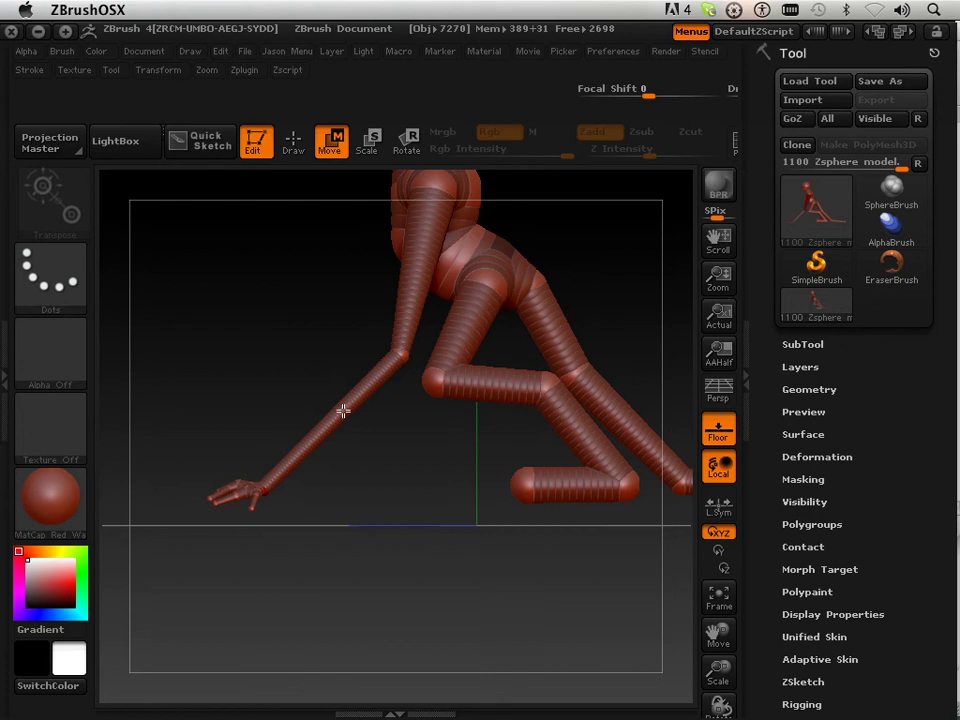
Step: Check the hand's adaptive skin against the floor grid, and lower the tip ZSphere of the hand's inner digit toward the floor
left_click_drag(355, 470, 399, 581)
key("a")
left_click_drag(446, 551, 430, 459)
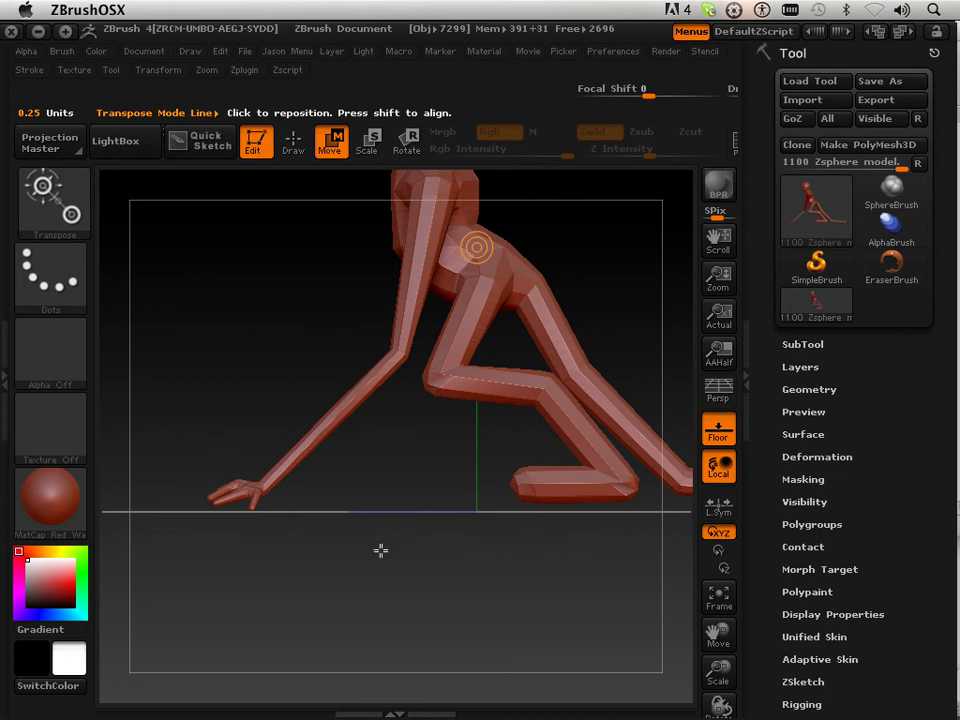
left_click_drag(381, 550, 456, 558)
left_click_drag(718, 630, 774, 636)
mouse_move(622, 618)
left_mouse_down()
mouse_move(606, 615)
mouse_move(629, 608)
mouse_move(611, 609)
mouse_move(622, 604)
left_mouse_up()
key("a")
left_click_drag(718, 670, 717, 708)
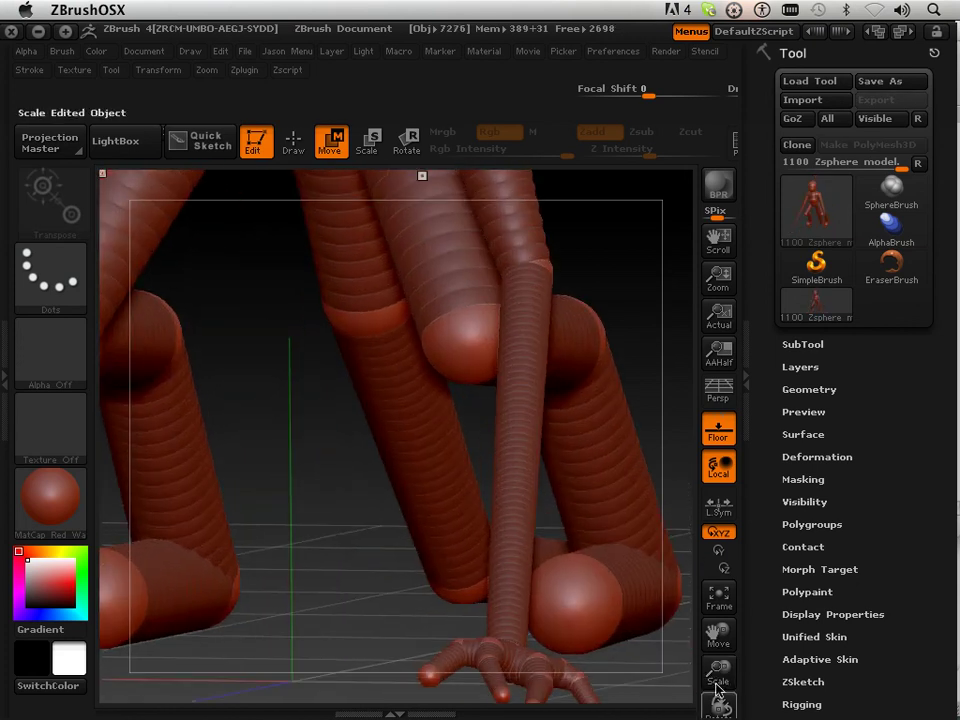
left_click_drag(717, 635, 716, 624)
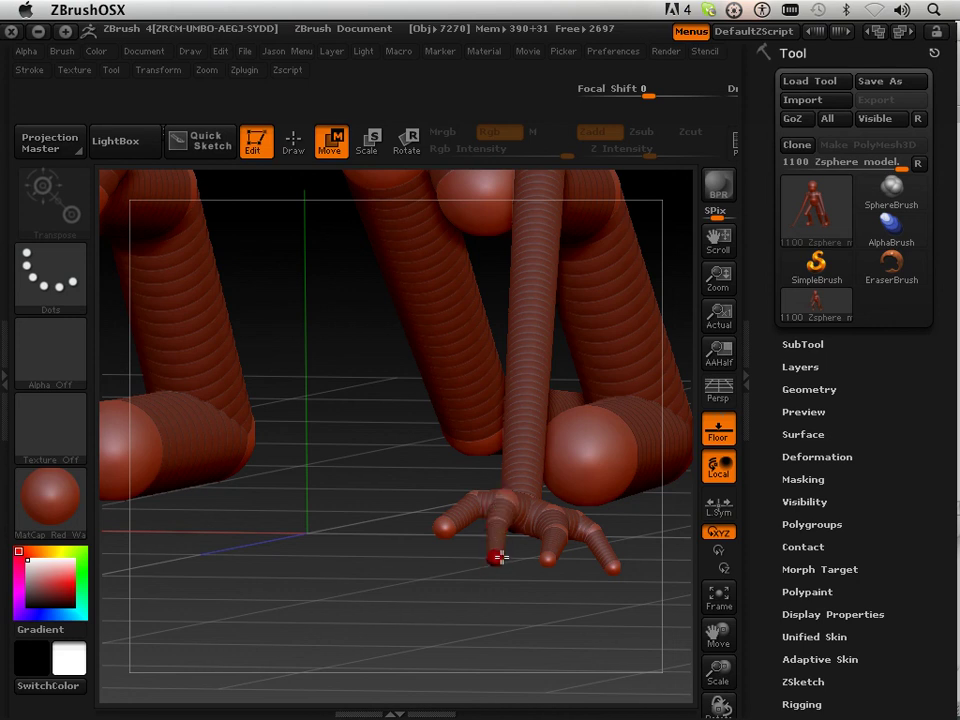
left_click_drag(462, 515, 468, 540)
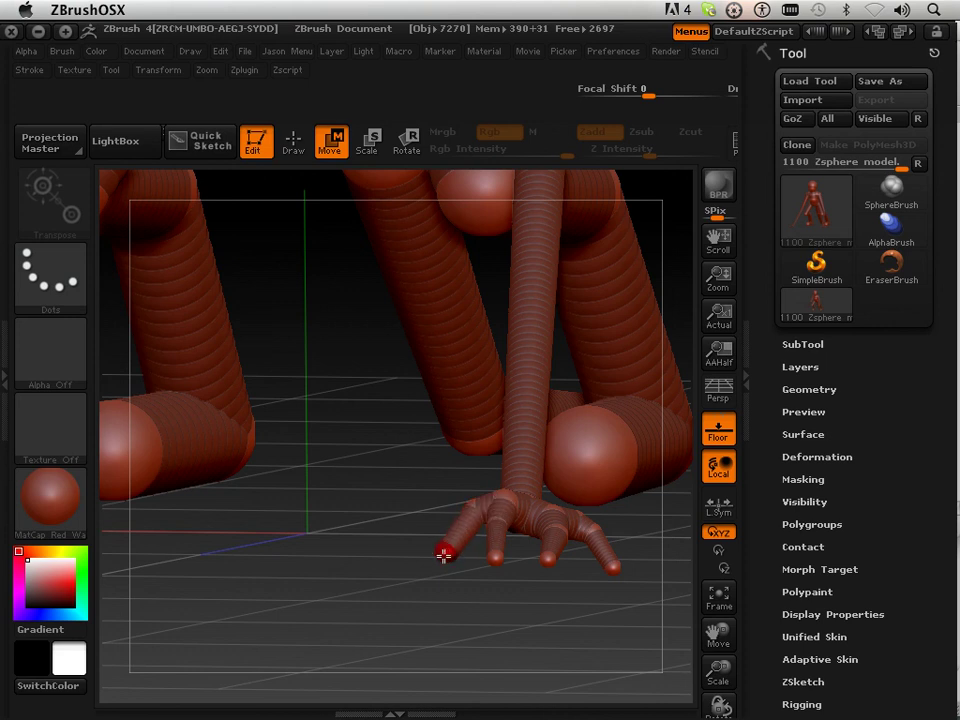
Step: Examine the lowered digit and the whole hand's contact with the floor in the adaptive skin and ZSphere views, from several angles
key("a")
left_click_drag(452, 606, 383, 602)
key("a")
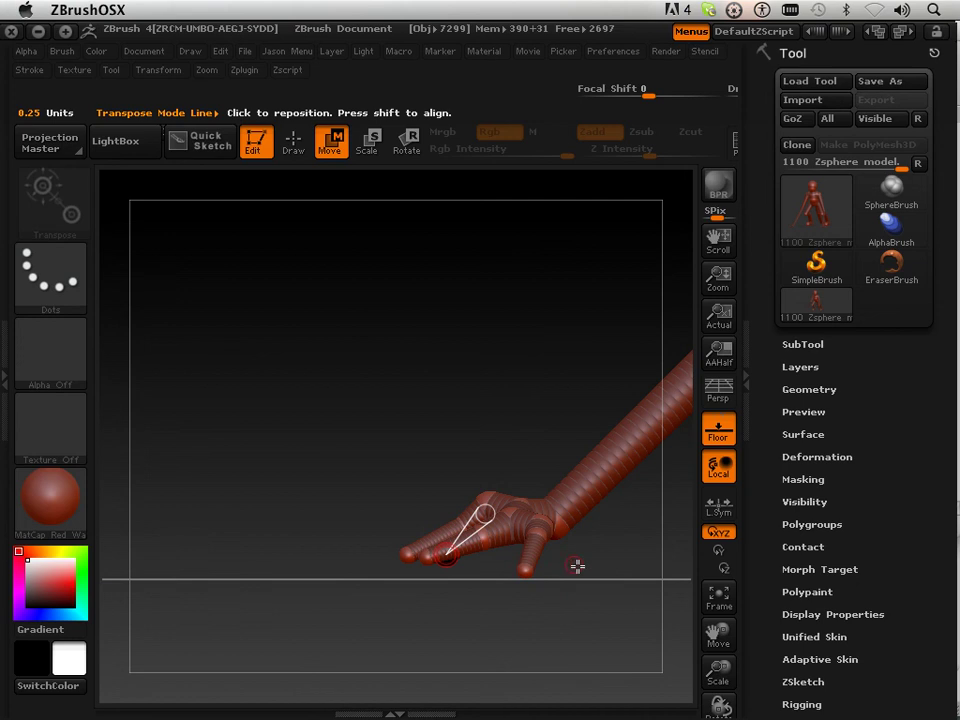
left_click_drag(578, 563, 441, 535)
key("a")
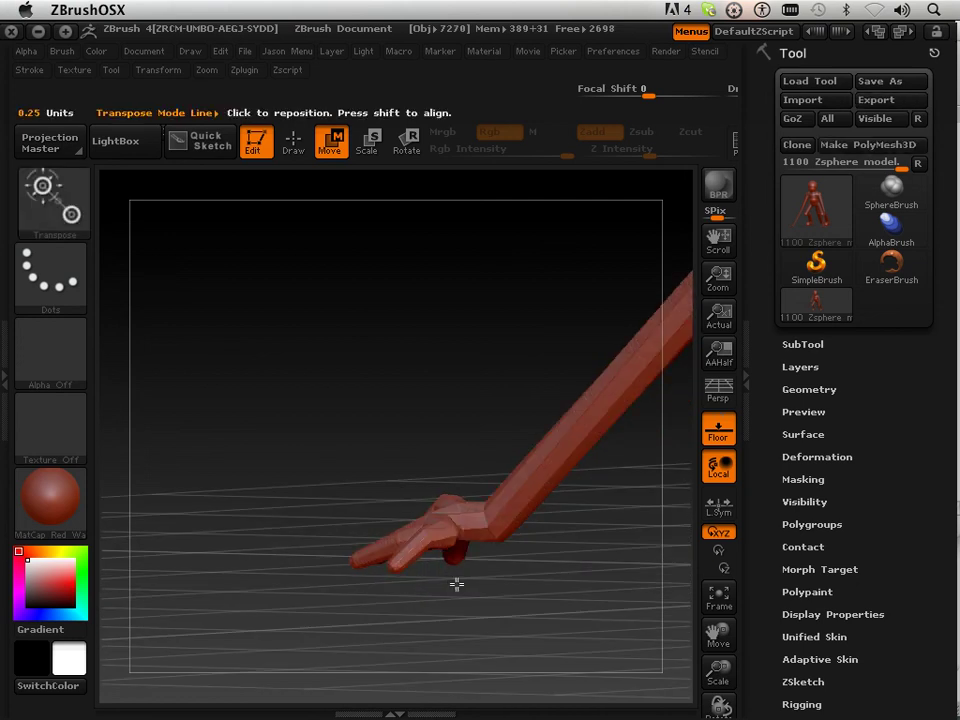
left_click_drag(456, 583, 442, 584)
left_click_drag(372, 618, 507, 639)
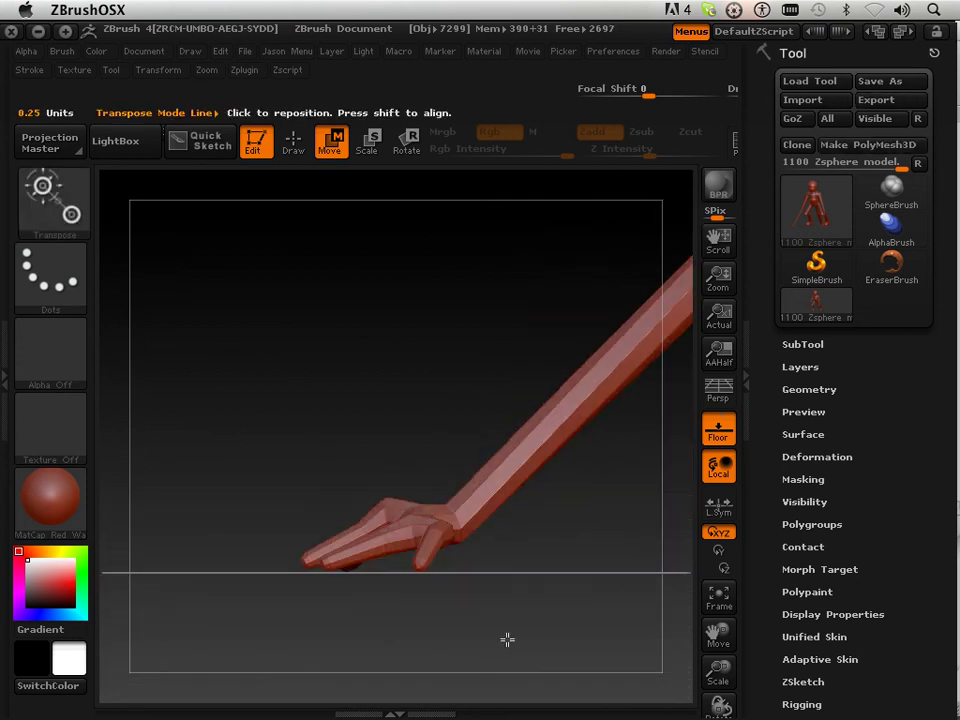
left_click_drag(717, 676, 709, 614)
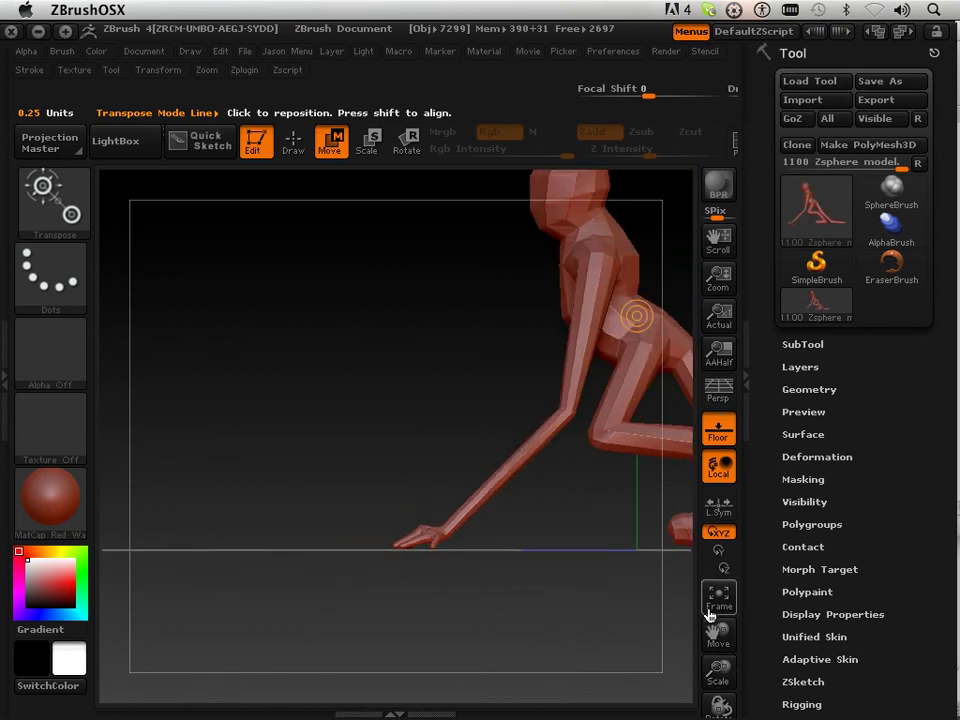
key("ctrl")
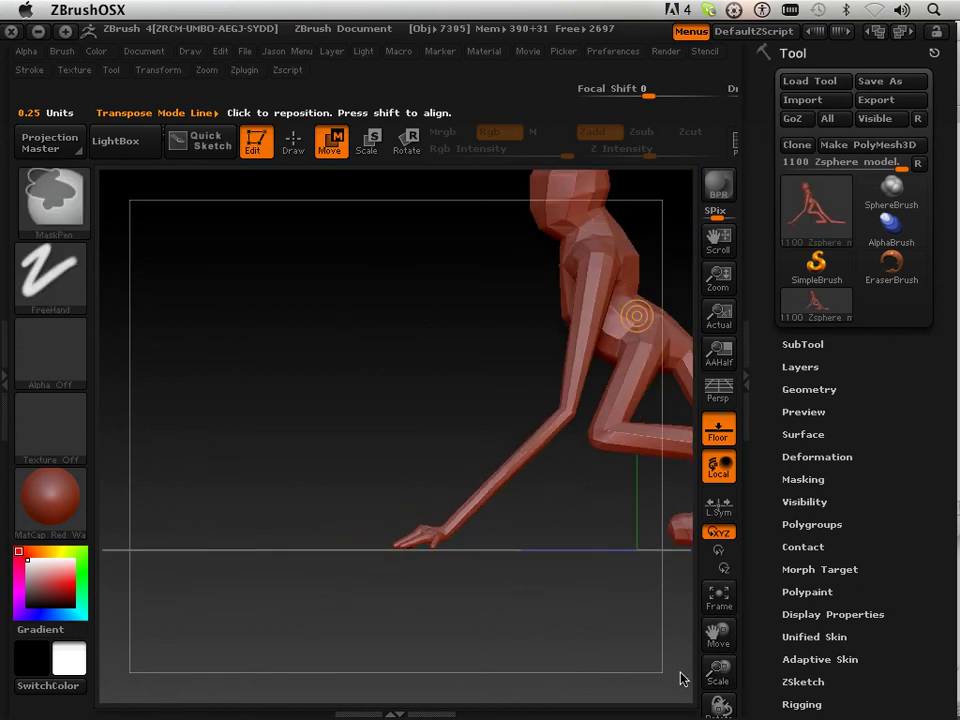